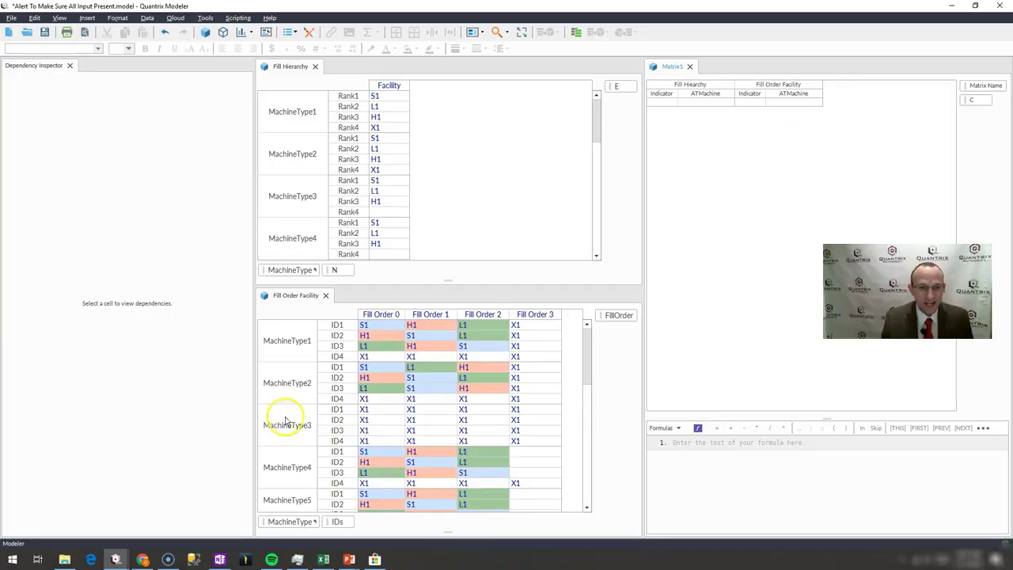
Examine the Facility column of the Fill Hierarchy matrix, comparing the ranks filled in for MachineType1 to MachineType3.
left_click(386, 97)
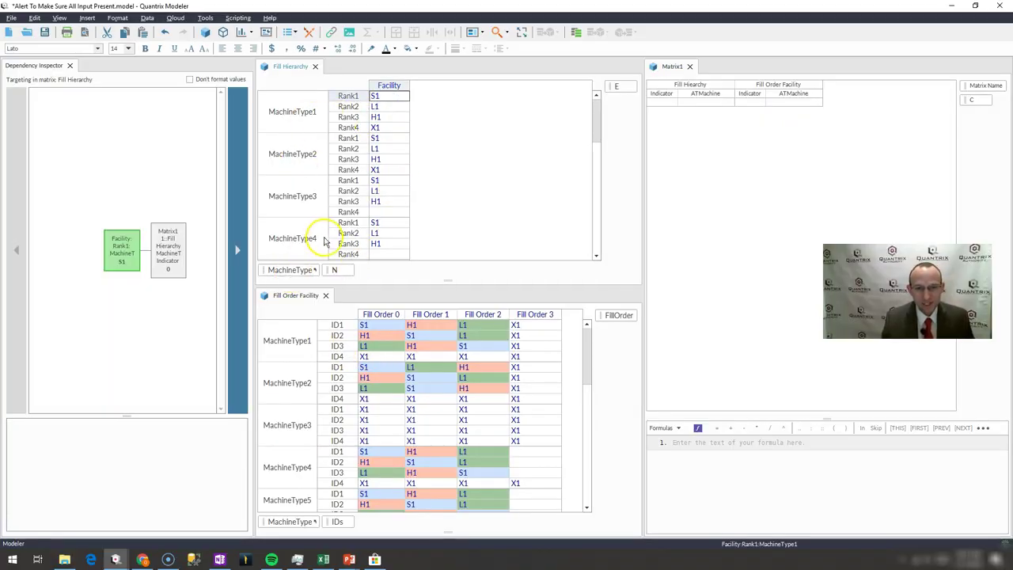
left_click(389, 85)
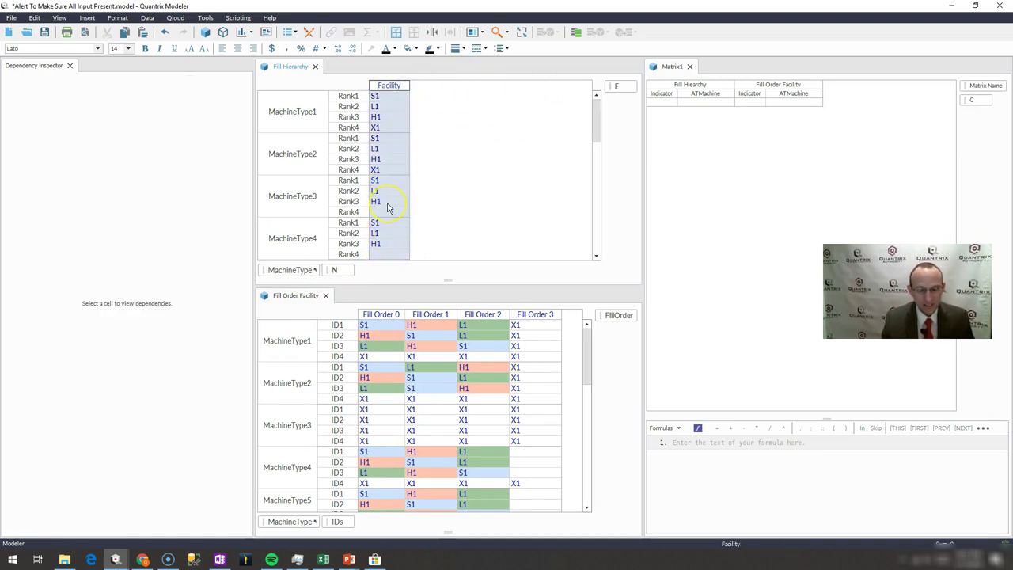
left_click(381, 212)
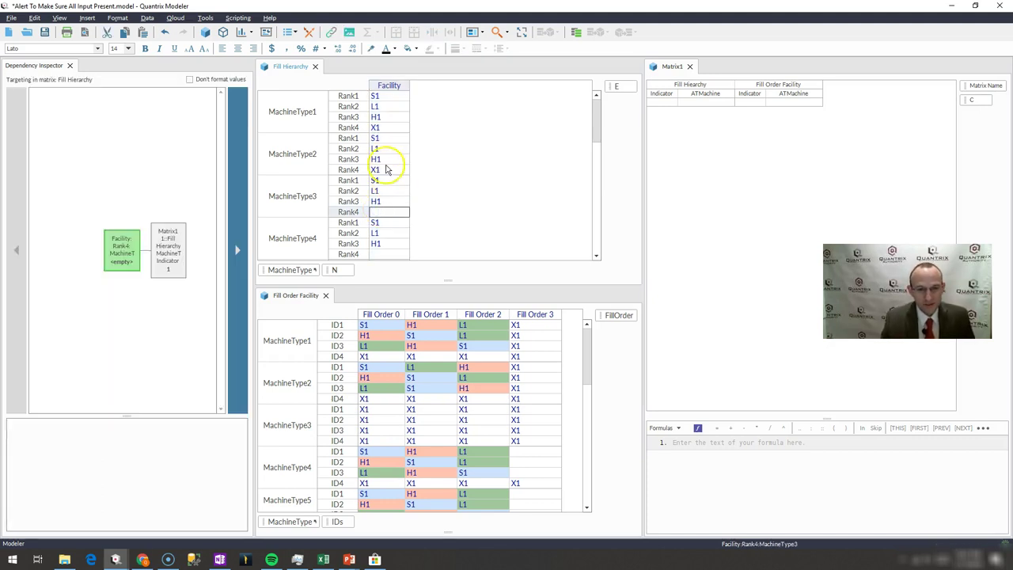
left_click_drag(391, 169, 393, 130)
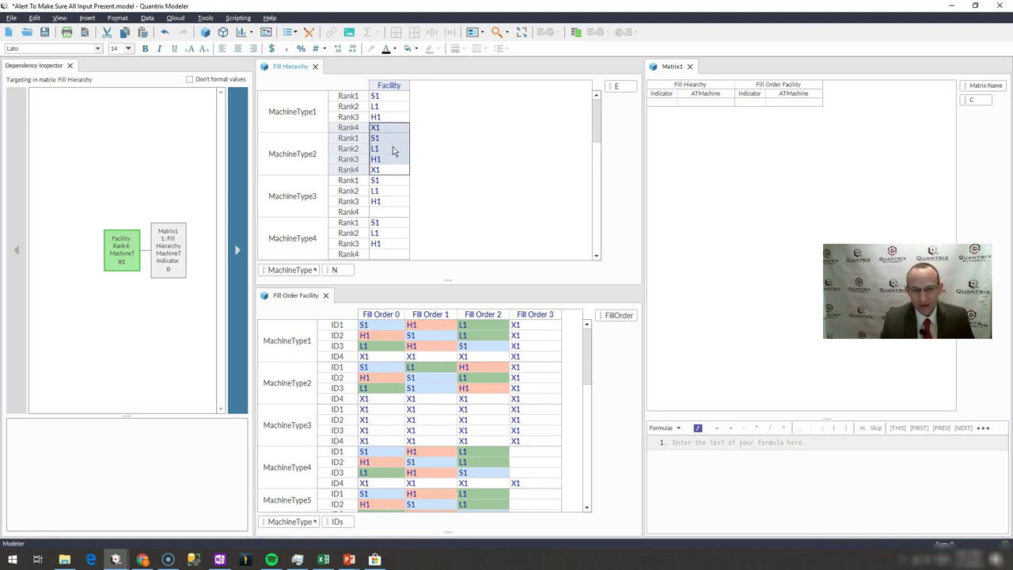
left_click_drag(389, 181, 384, 204)
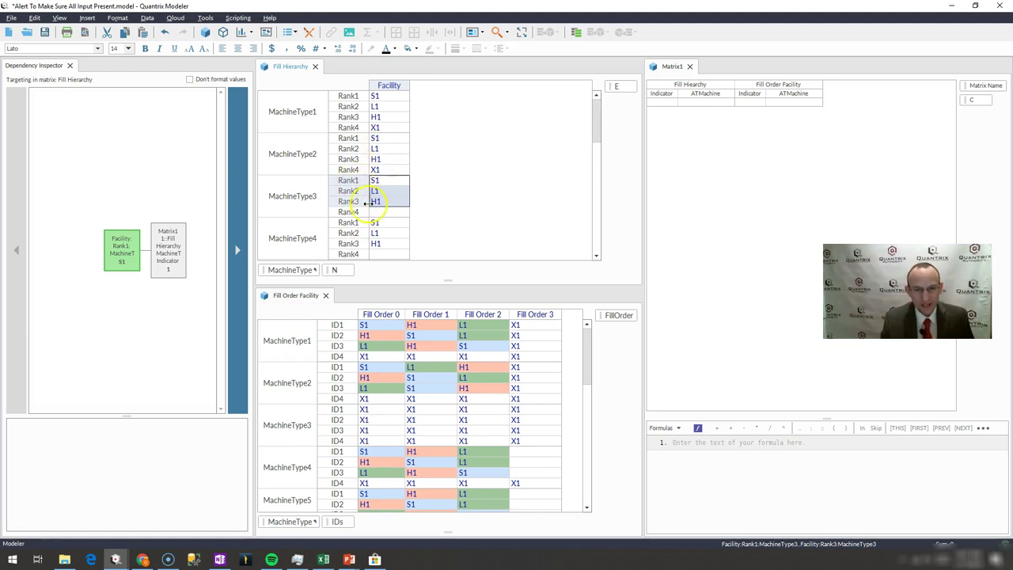
Delete the Rank4 item from the Fill Hierarchy matrix and add a blank Rank4 back as the last rank.
left_click(366, 213)
key("Delete")
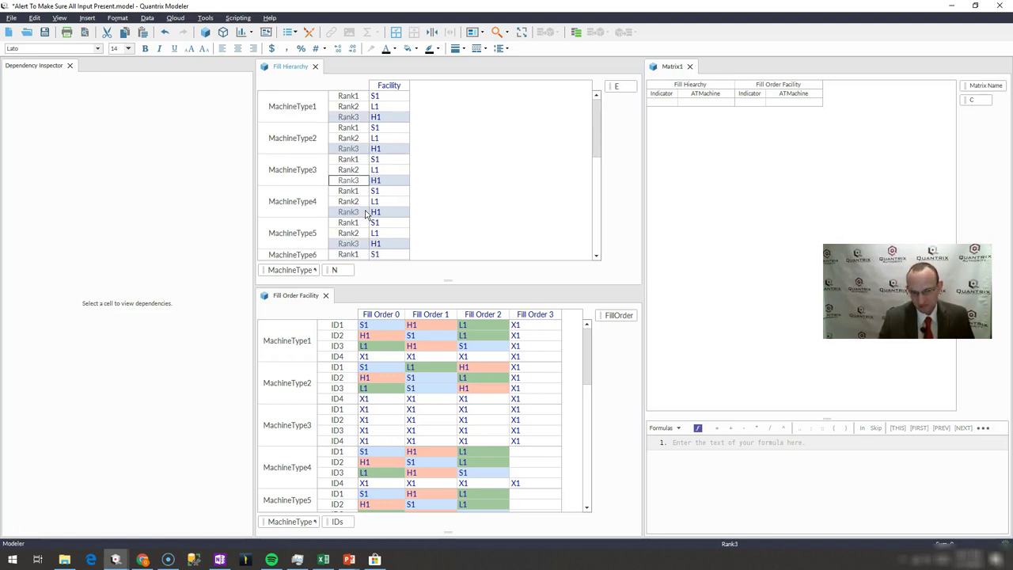
key("Return")
key("Return")
key("Return")
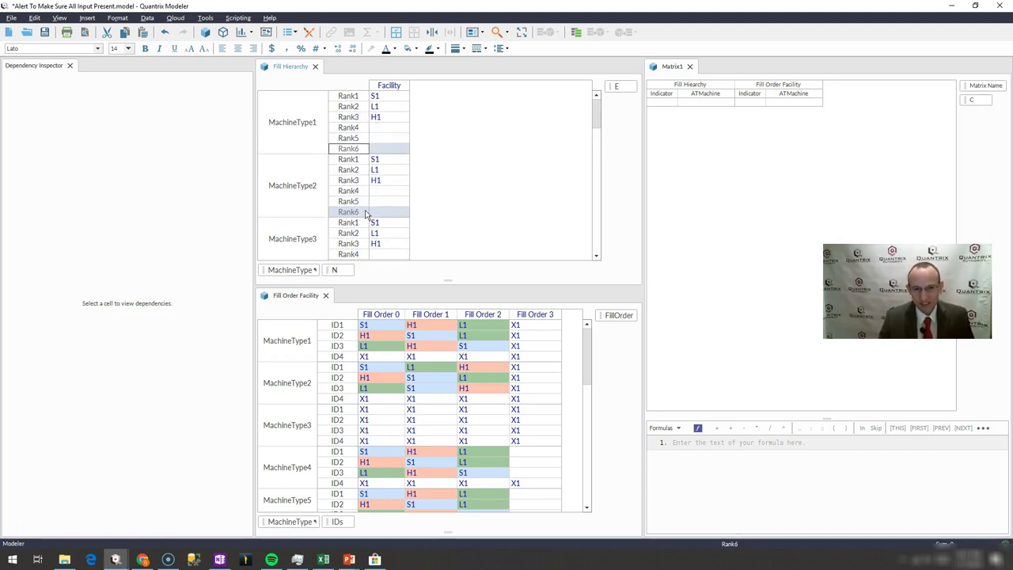
key("Delete")
key("Delete")
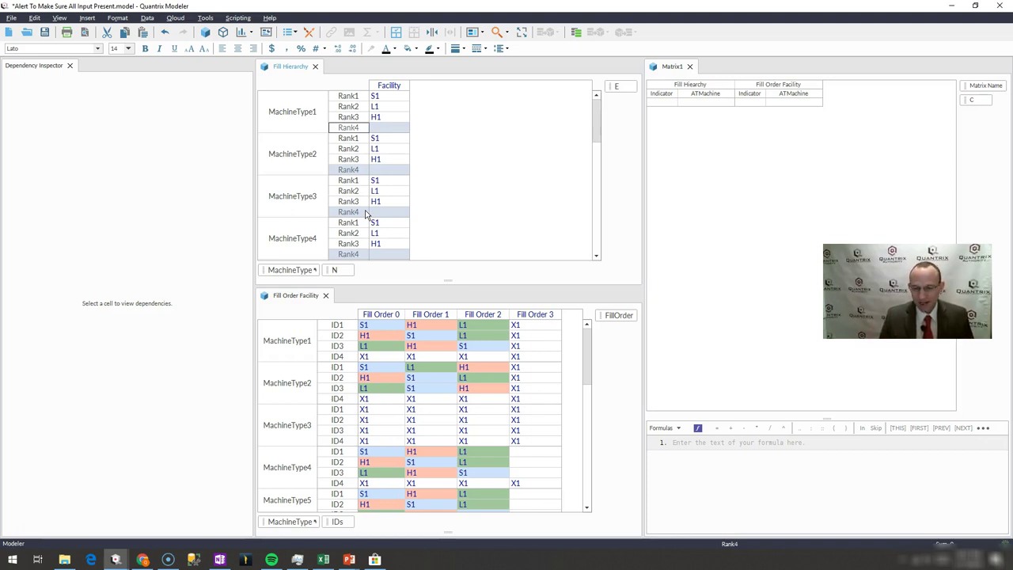
Examine the fill order columns and ID rows of the Fill Order Facility matrix, including the Fill Order 3 cells of MachineType4.
left_click(372, 335)
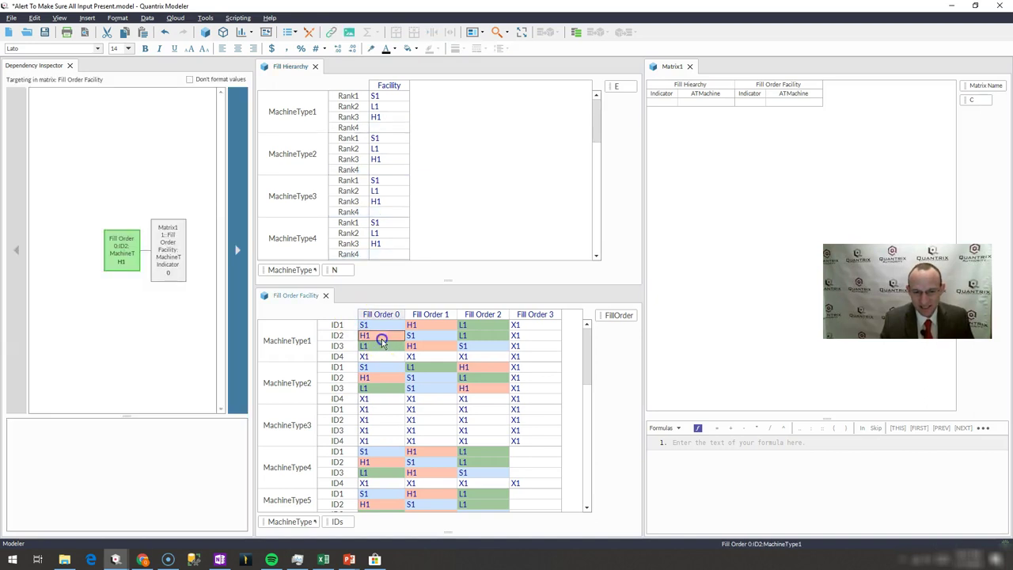
left_click_drag(400, 317, 499, 315)
left_click(337, 346)
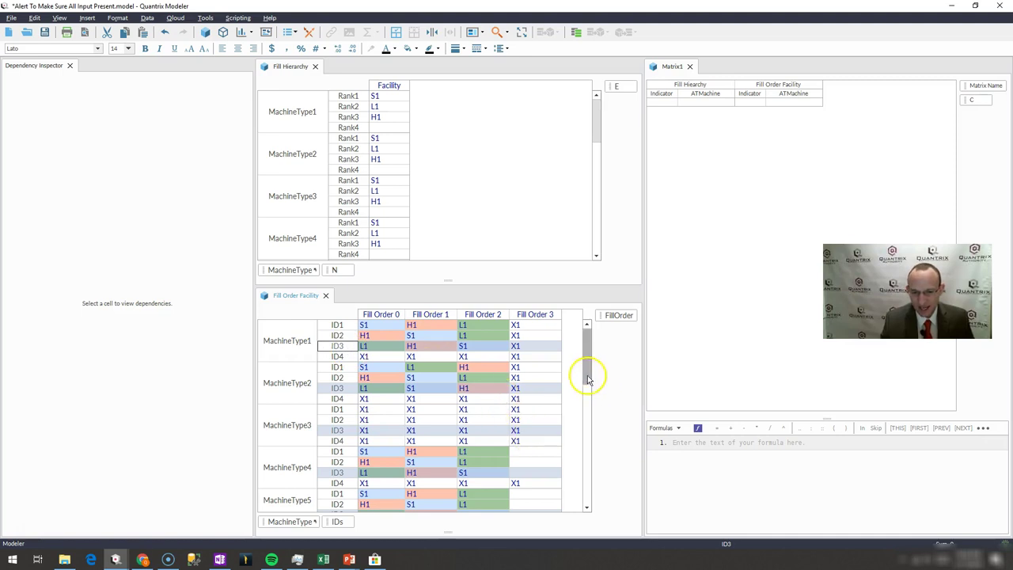
left_click_drag(584, 373, 592, 393)
left_click(538, 382)
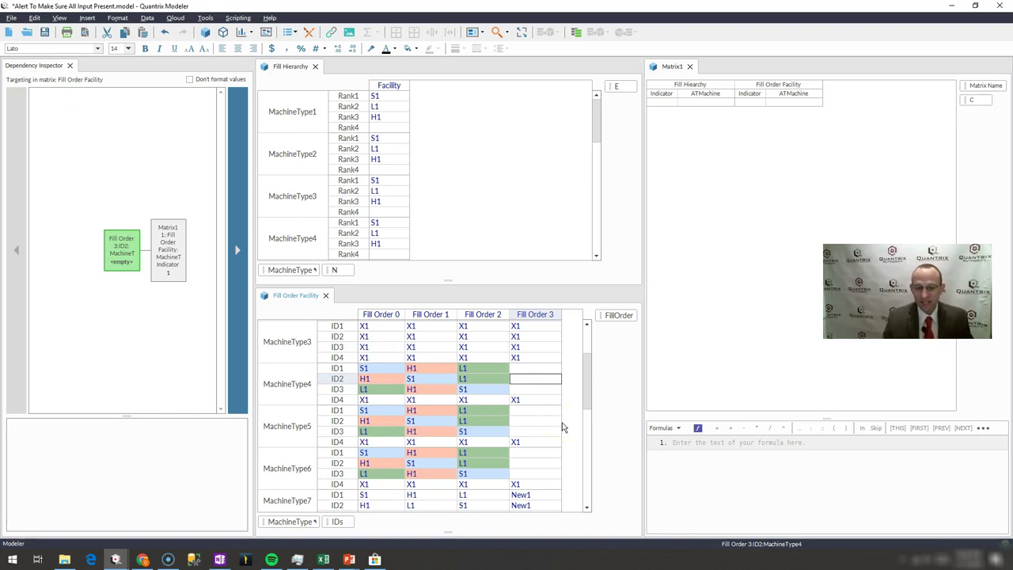
mouse_move(586, 383)
left_mouse_down()
mouse_move(597, 483)
mouse_move(593, 380)
left_mouse_up()
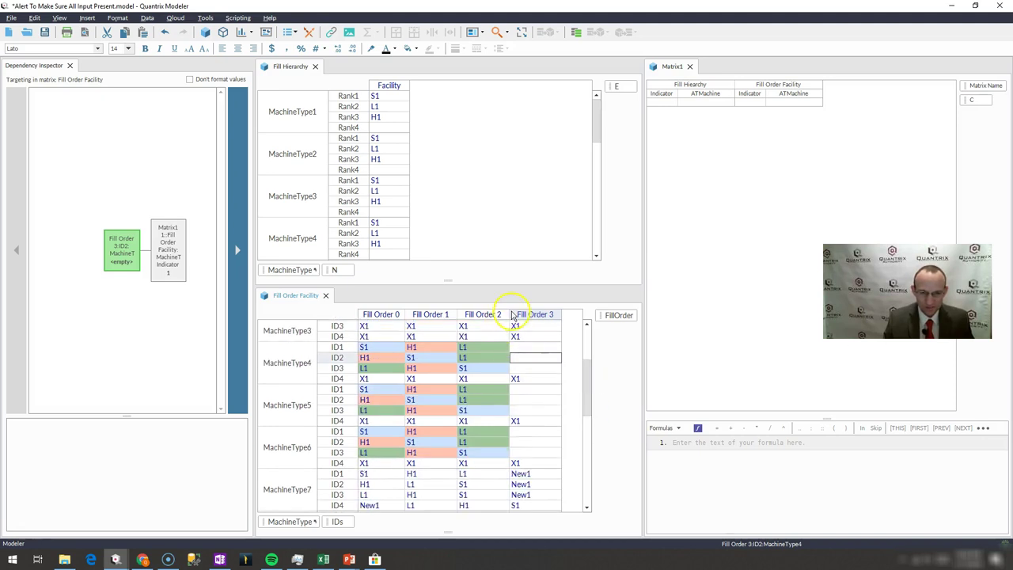
left_click(516, 315)
right_click(516, 314)
left_click(509, 480)
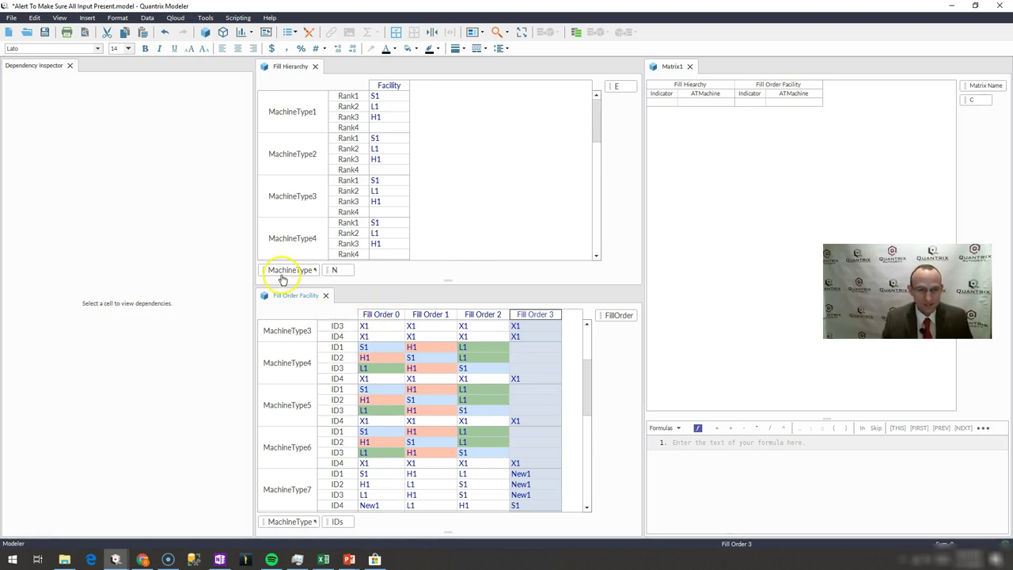
Link the MachineType category into Matrix1 as its rows and widen the matrix view and row headers to fit the names.
left_click_drag(279, 273, 661, 410)
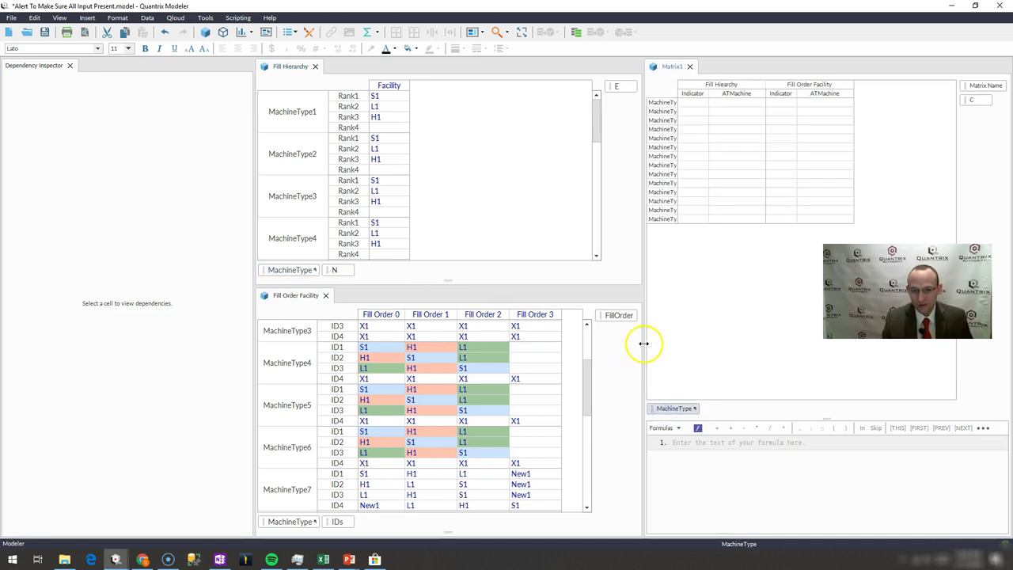
left_click_drag(644, 345, 566, 350)
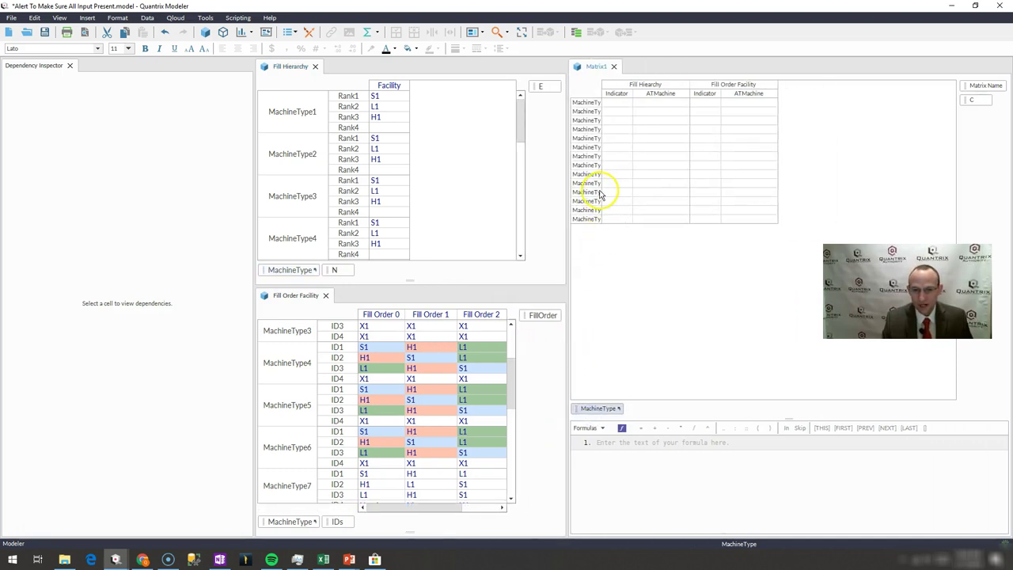
left_click_drag(602, 190, 640, 193)
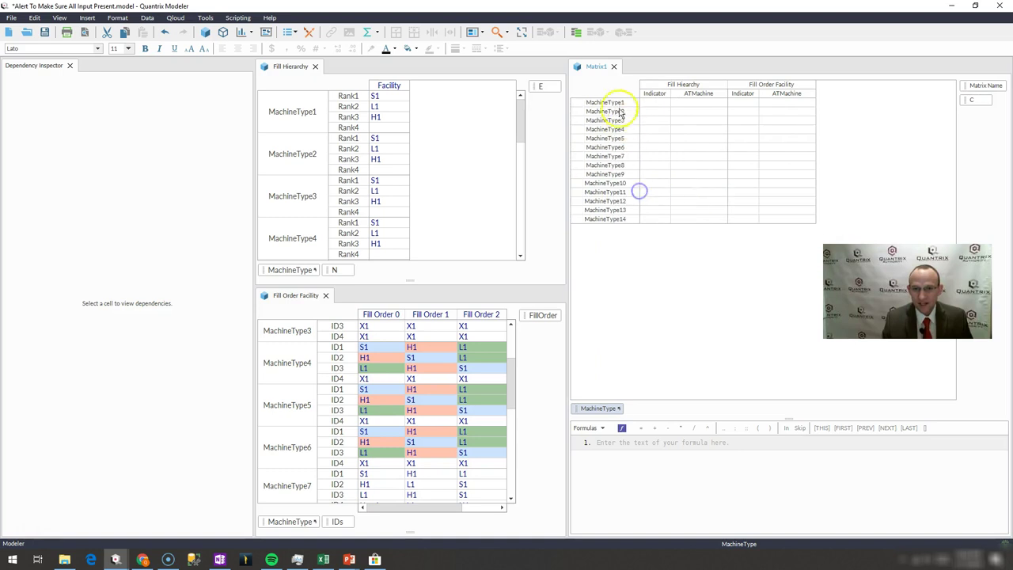
Enter the Matrix1 formula Fill Hierarchy:Indicator = counta(Fill Hierarchy::Facility).
left_click(649, 92)
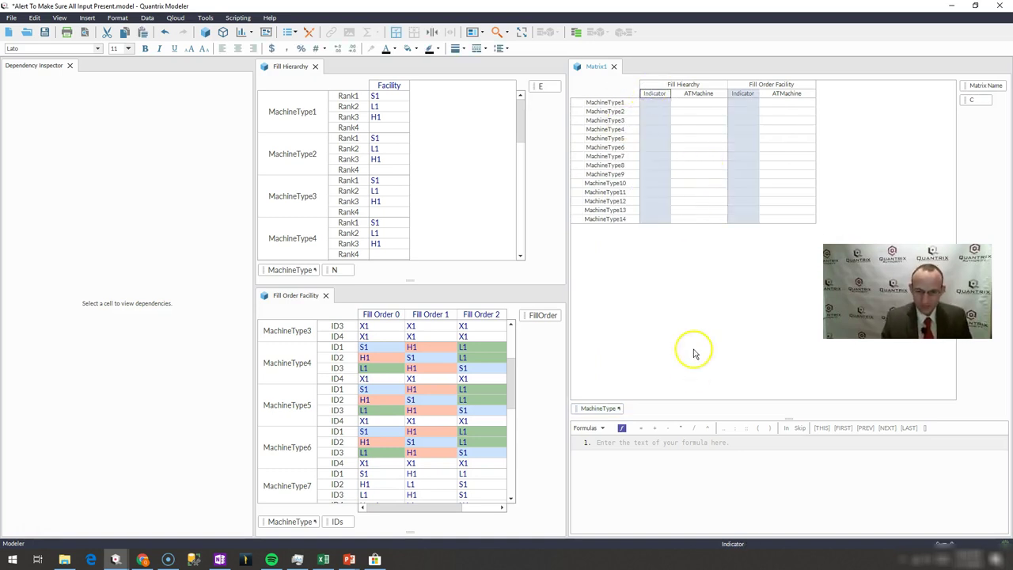
left_click(654, 443)
type("Fill")
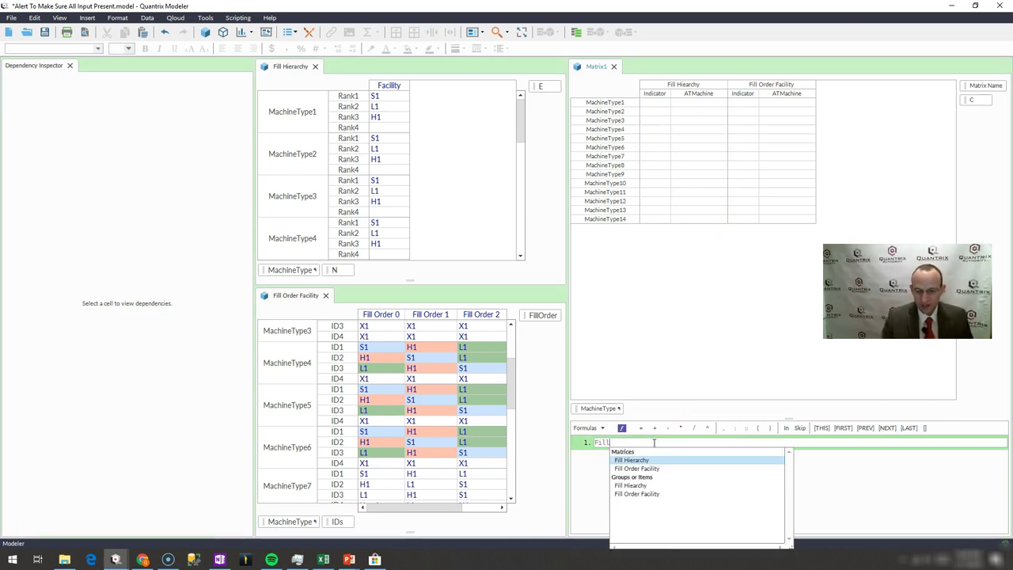
key("Return")
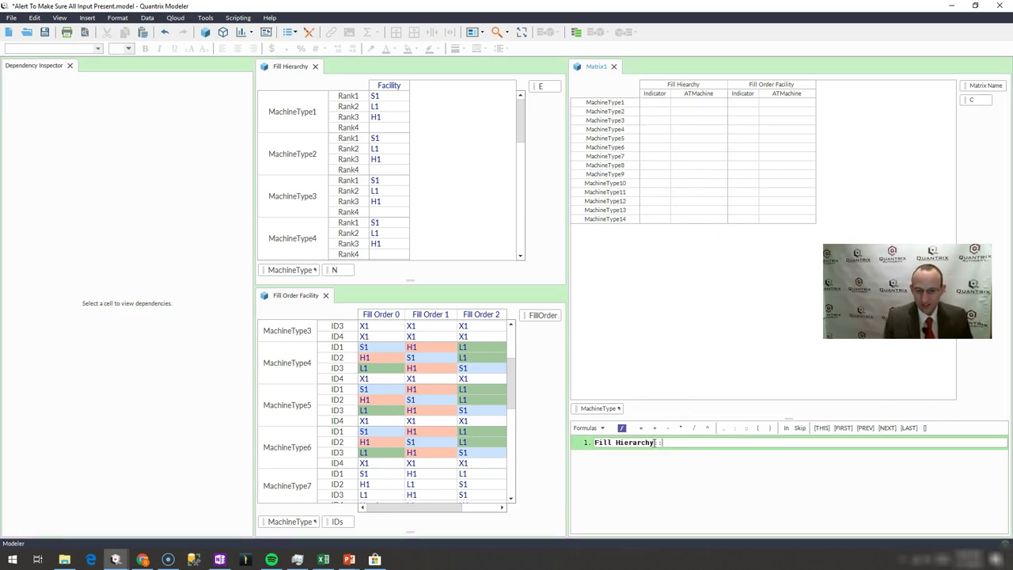
type("::Indicator ")
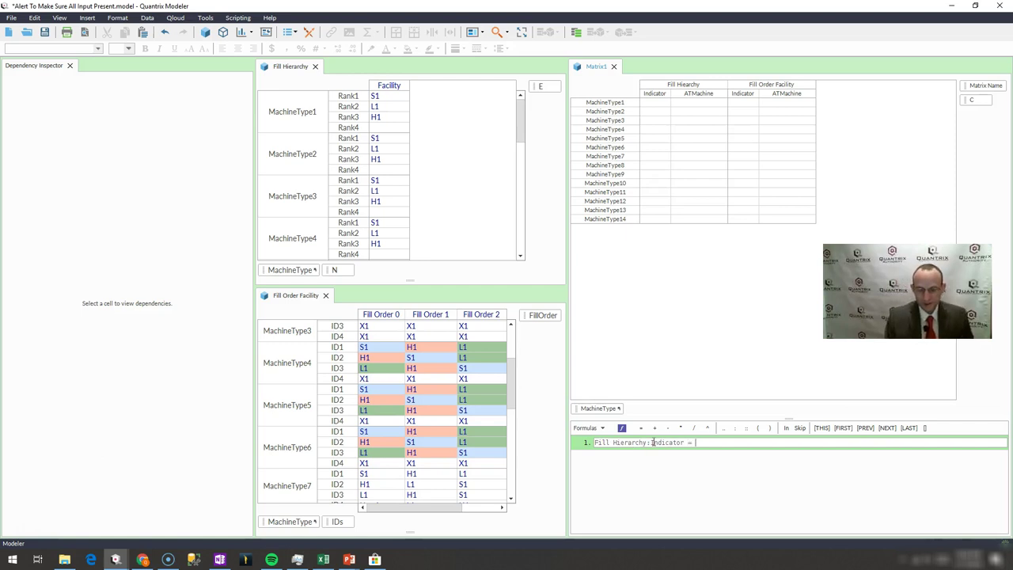
type("= counta(")
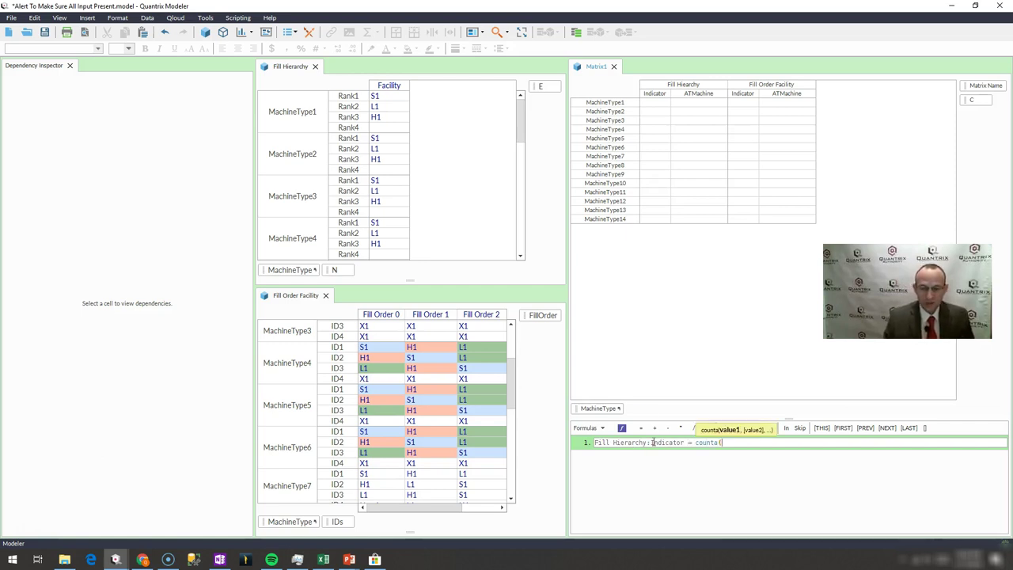
left_click(398, 87)
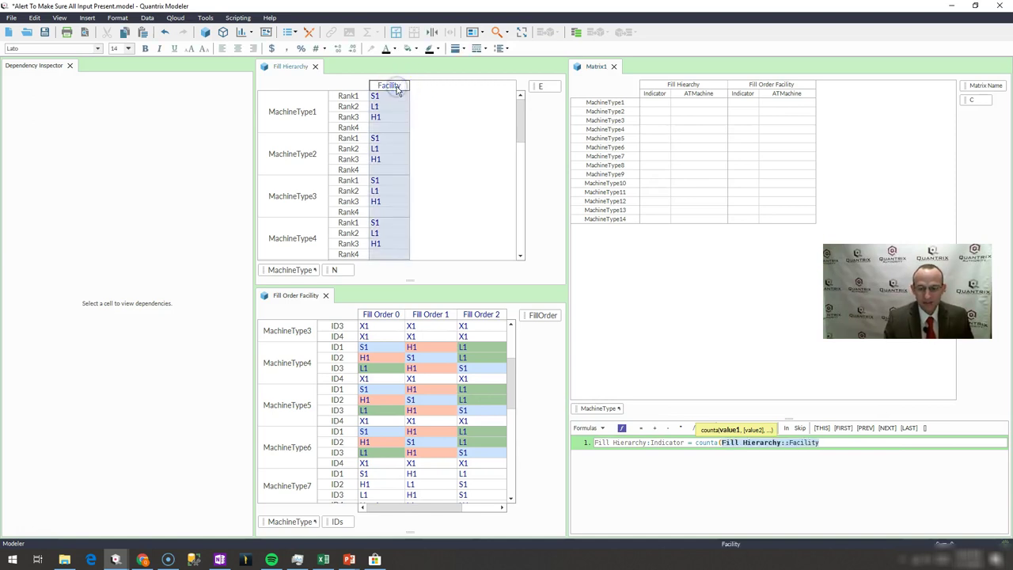
type(")")
key("Return")
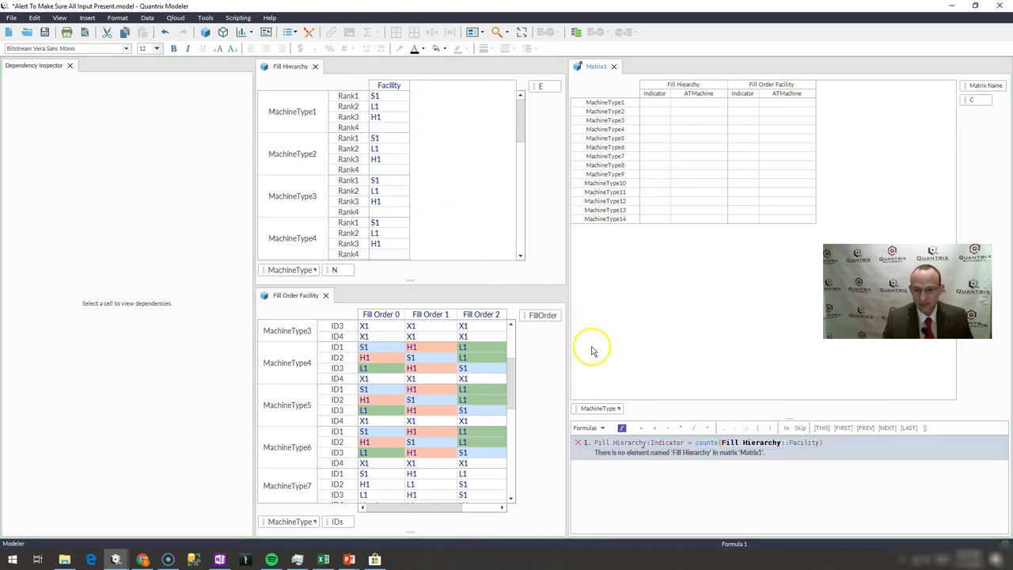
Replace the left side of the counta formula with a reference to the Indicator column under Fill Hiearchy in Matrix1.
left_click(695, 442)
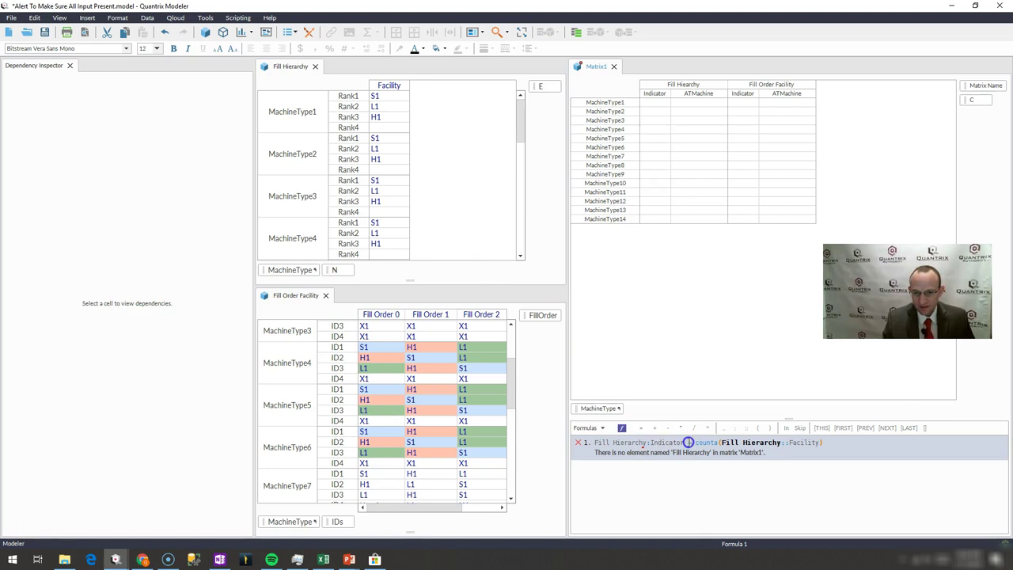
left_click(690, 443)
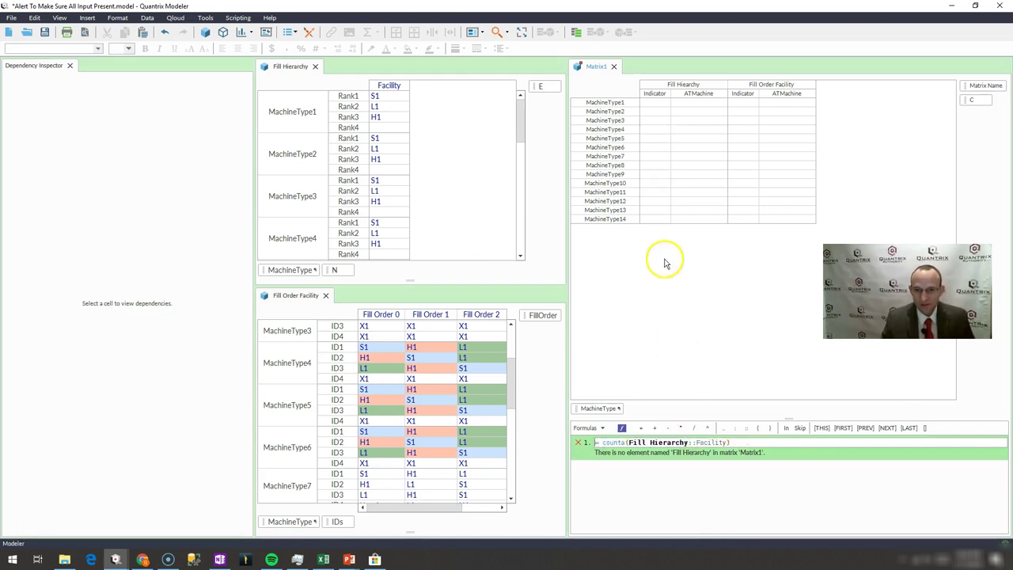
left_click(654, 92)
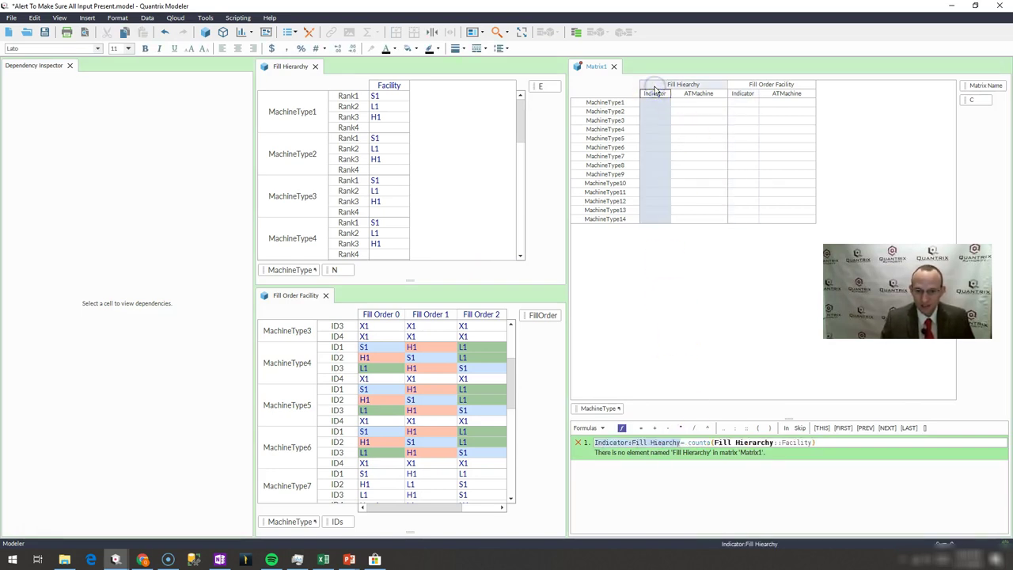
key("Return")
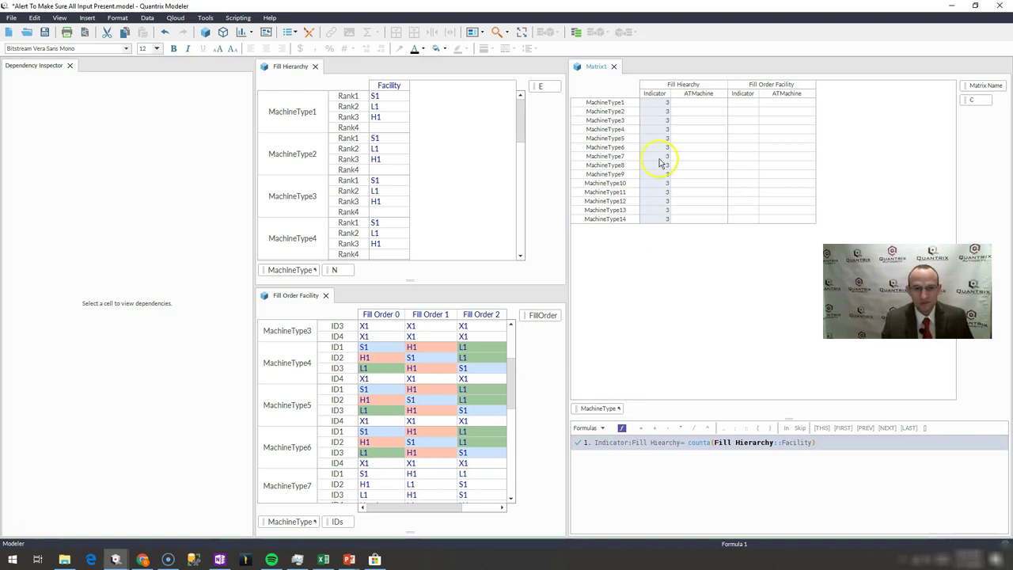
Check the Fill Hiearchy indicators in Matrix1 against the MachineType1 and MachineType2 facility cells, including the empty Rank4.
left_click(646, 116)
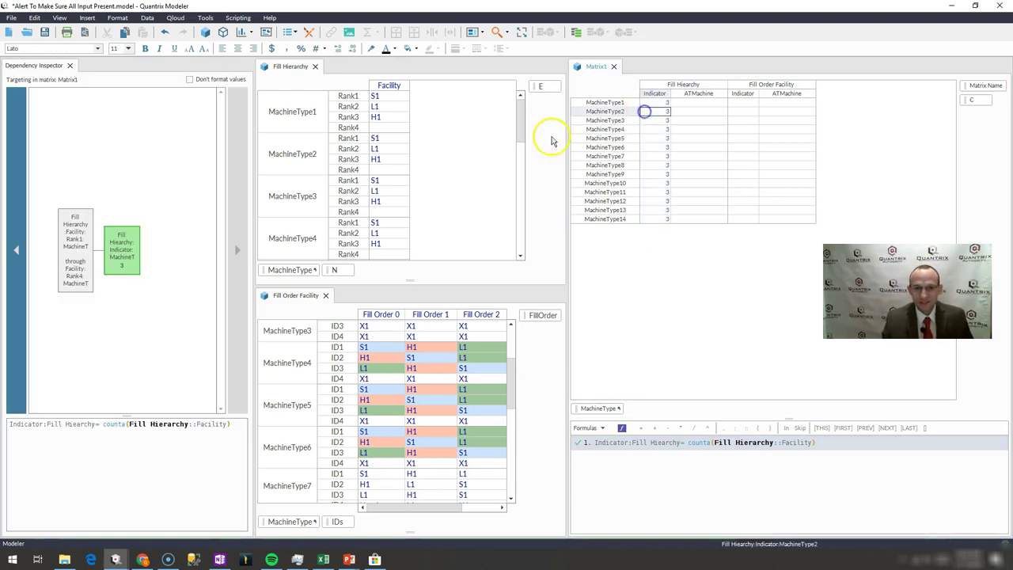
left_click(379, 139)
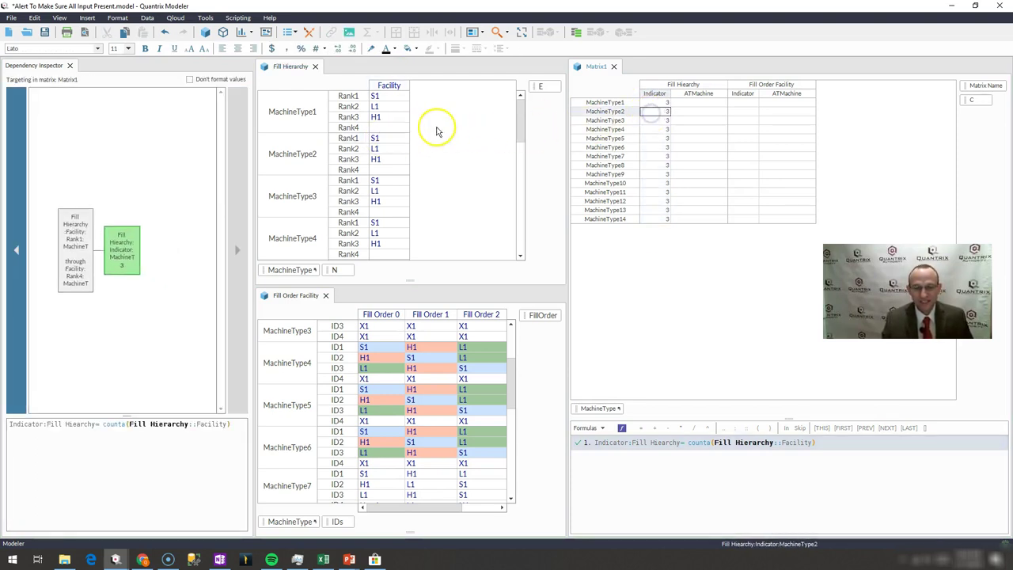
left_click(382, 127)
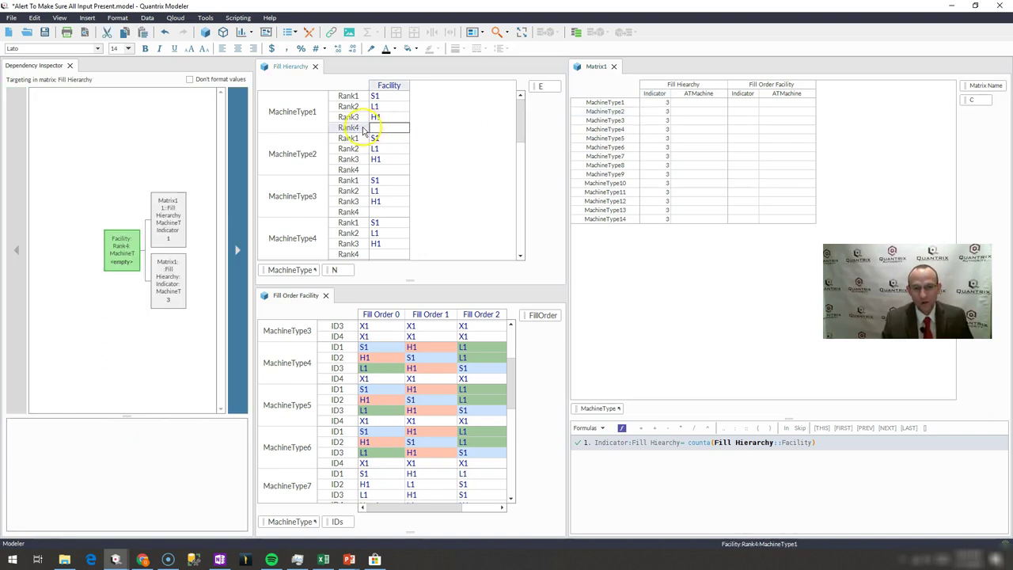
left_click(357, 128)
left_click(380, 128)
left_click(385, 86)
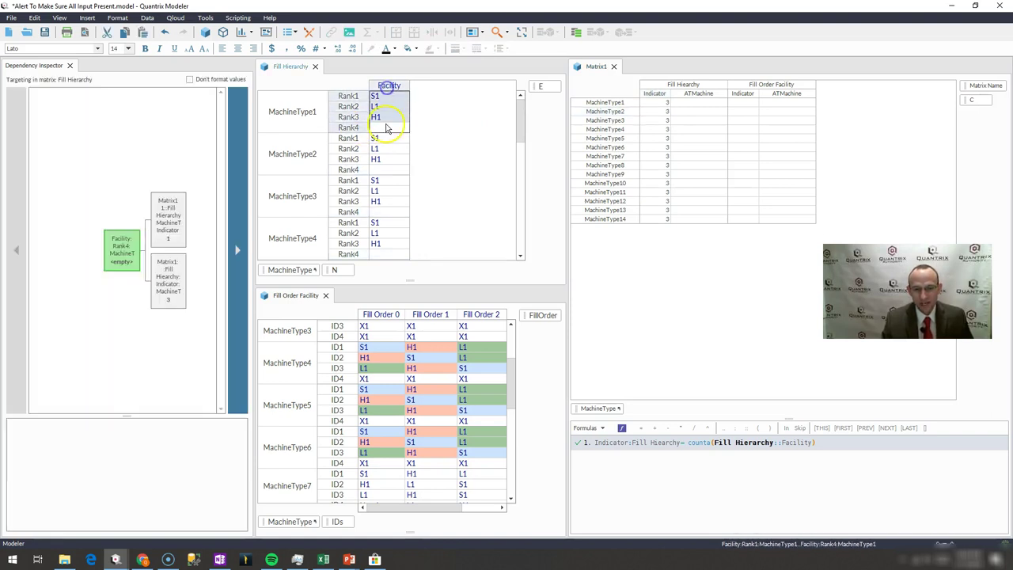
left_click(381, 127)
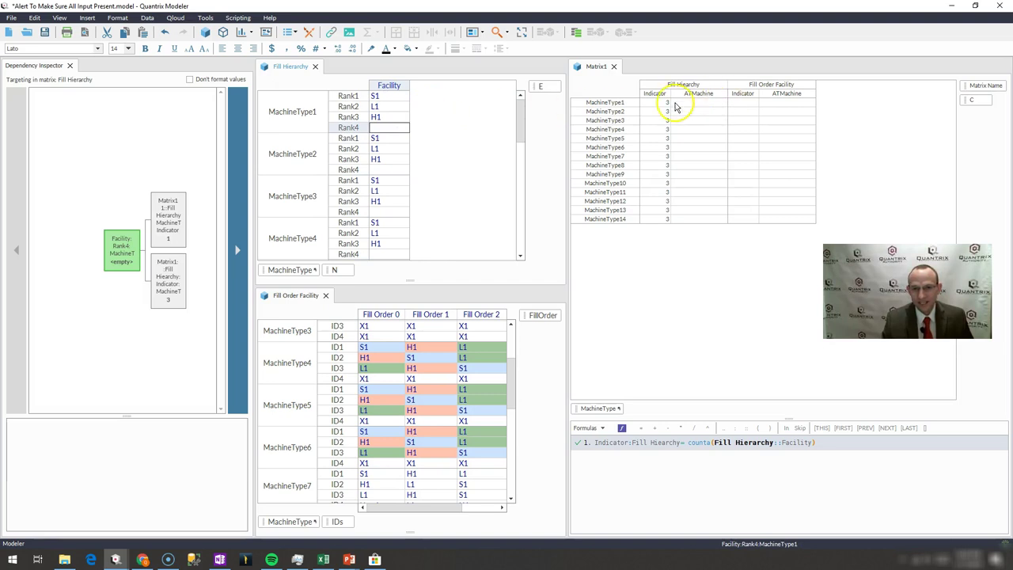
left_click(656, 102)
Rename the N category of the Fill Hierarchy matrix to Ranks.
left_click(822, 443)
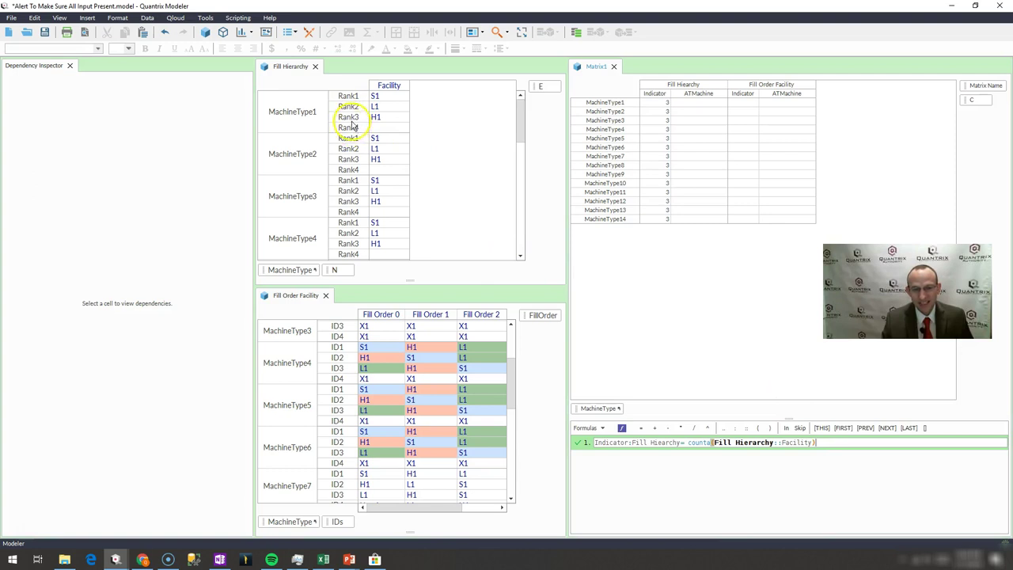
left_click(338, 271)
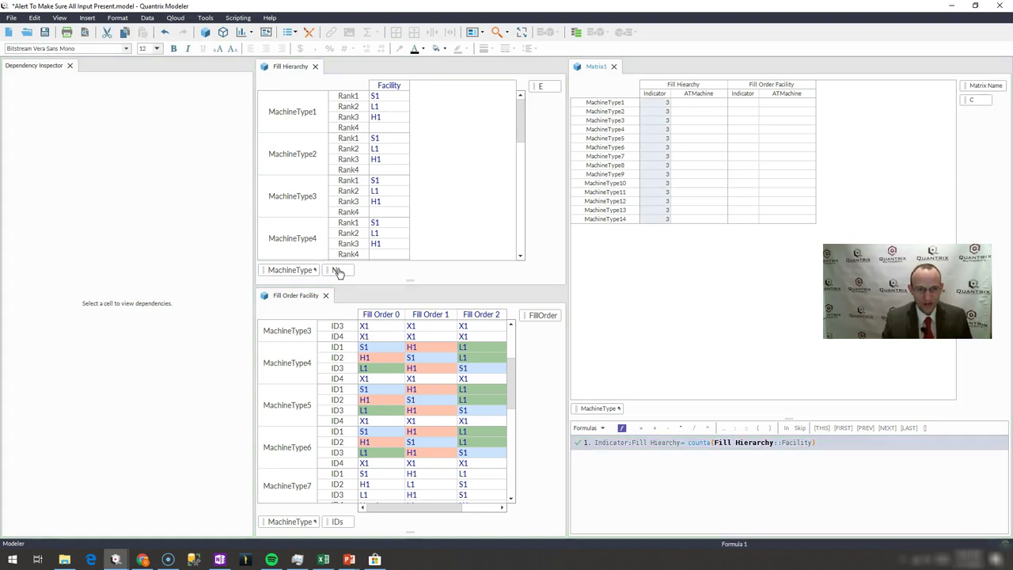
key("Escape")
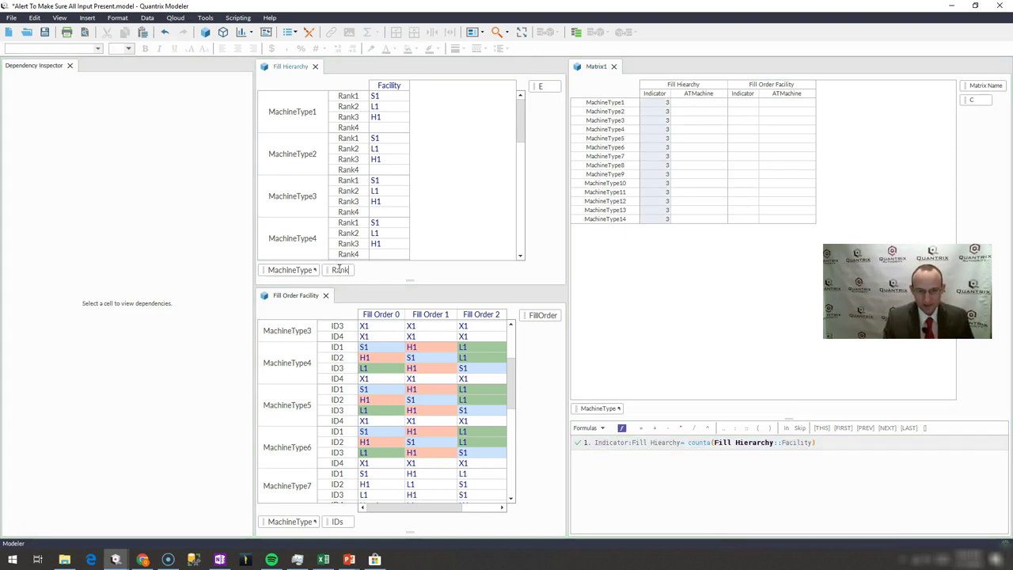
type("s")
key("Return")
Extend the Fill Hiearchy indicator formula in Matrix1 with the comparison <> max(# after the counta term.
left_click(356, 171)
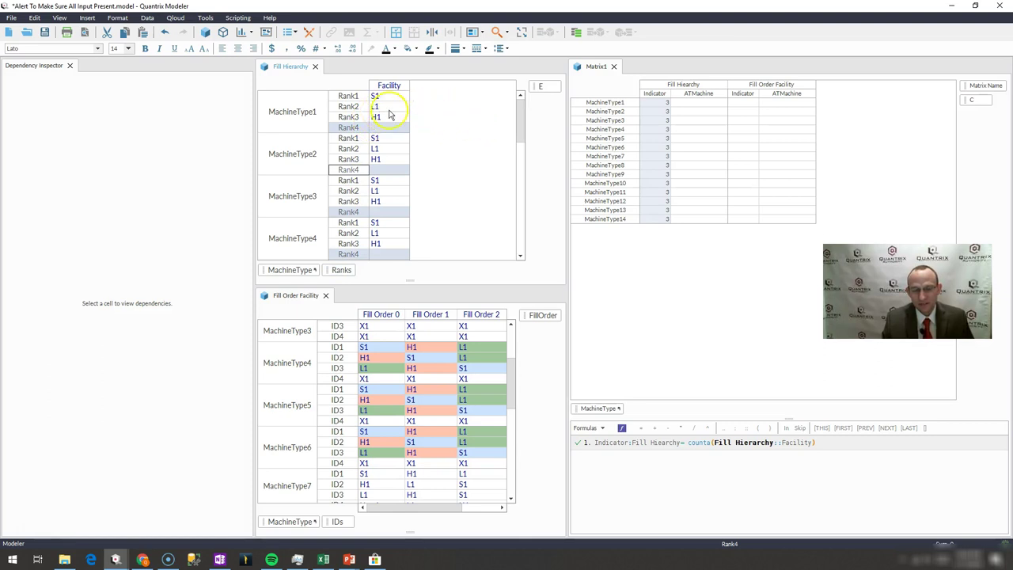
left_click_drag(388, 98, 388, 125)
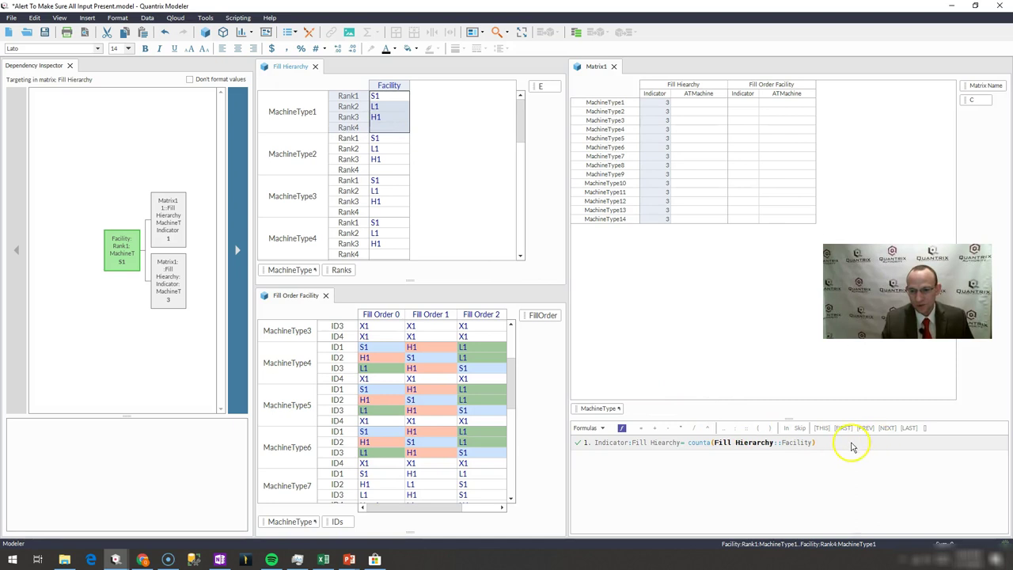
left_click(852, 443)
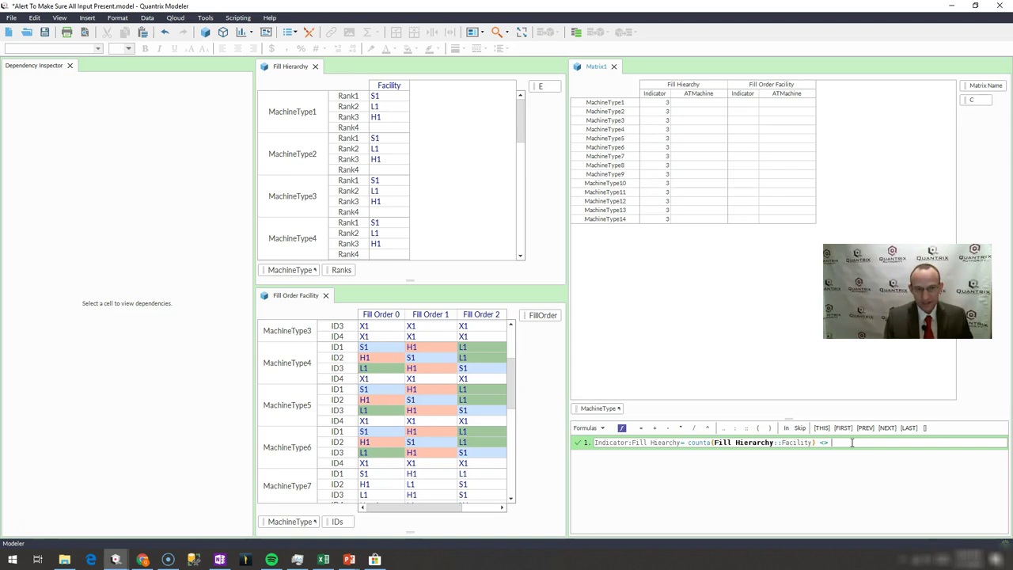
type("<> ma")
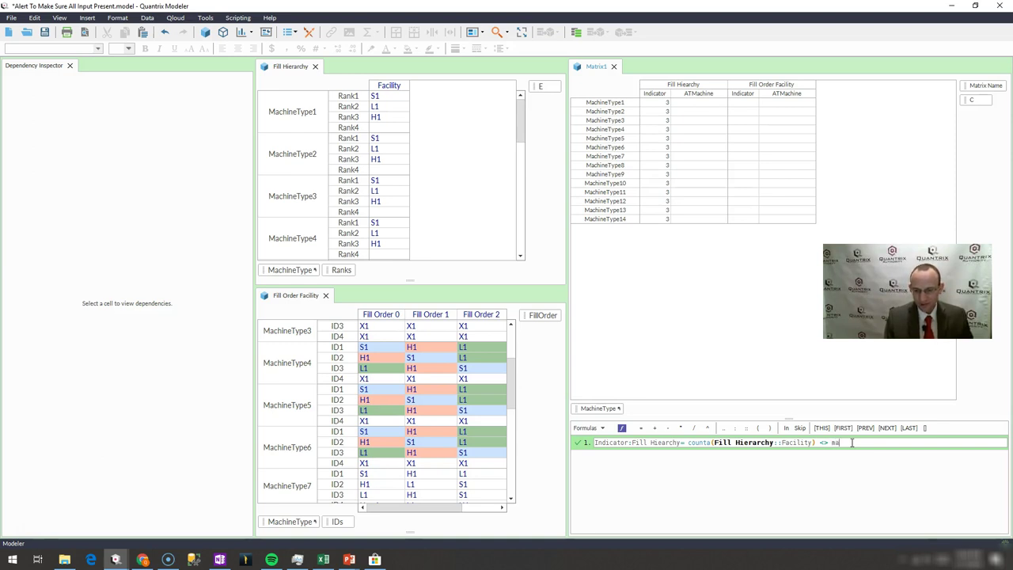
type("x")
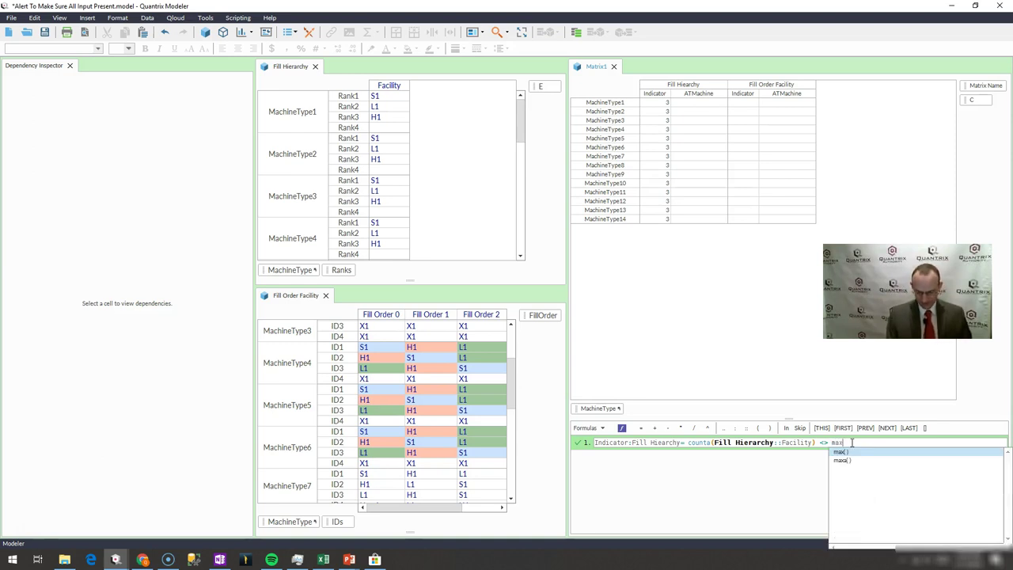
type("(#")
key("Return")
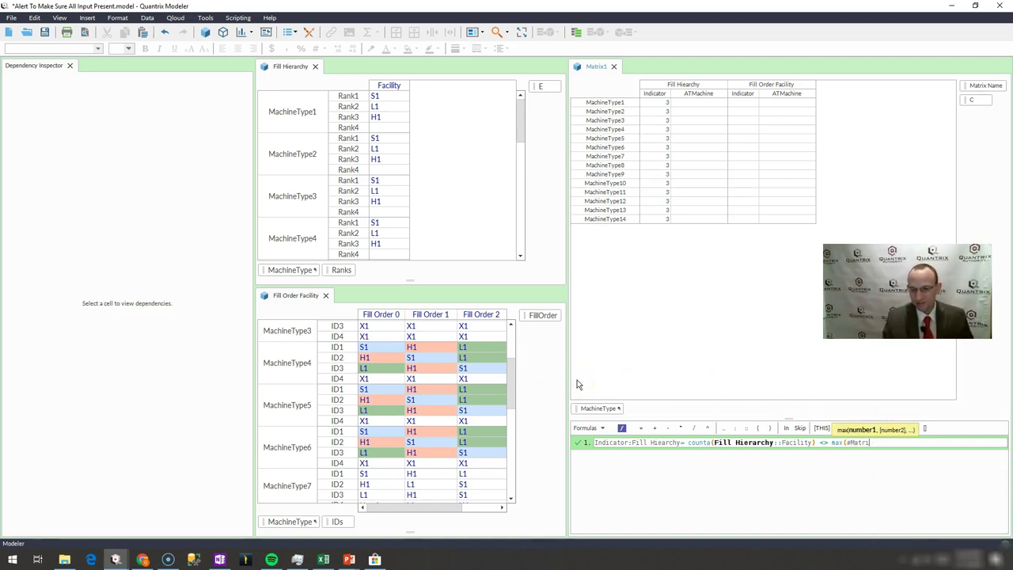
key("BackSpace")
key("BackSpace")
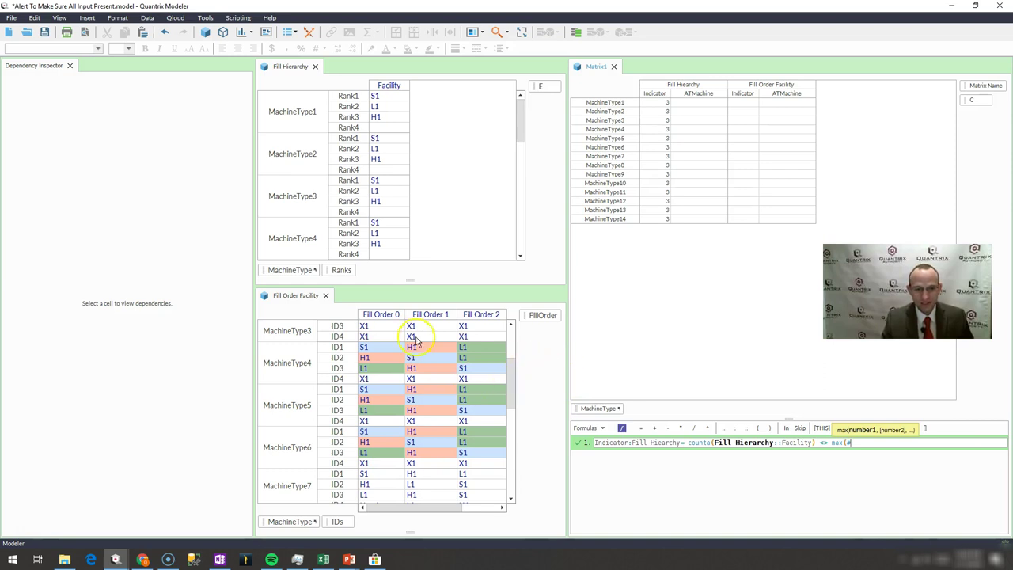
Complete the max term with a reference to the Ranks category of Fill Hierarchy and commit the indicator formula.
left_click(337, 271)
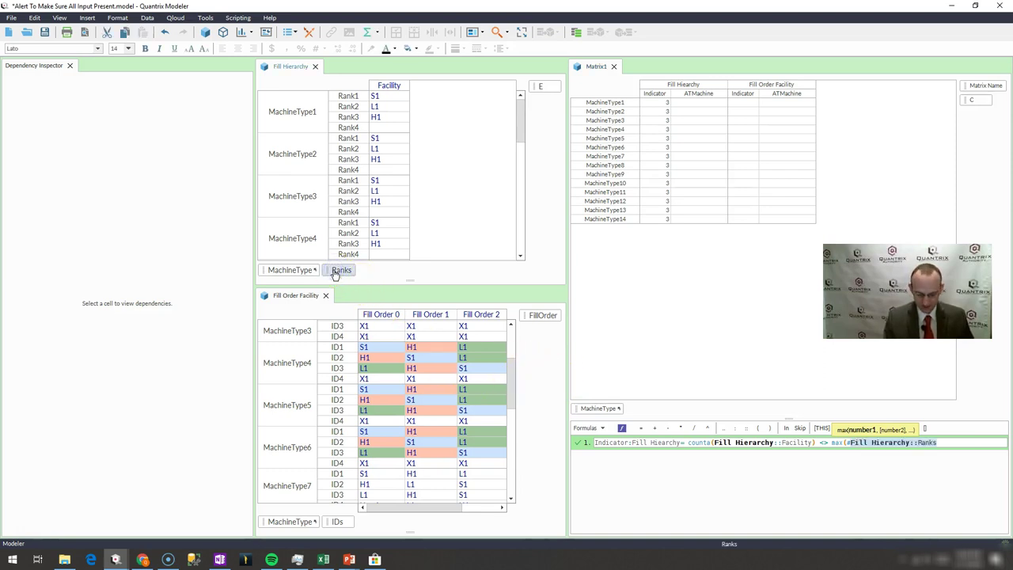
type(")")
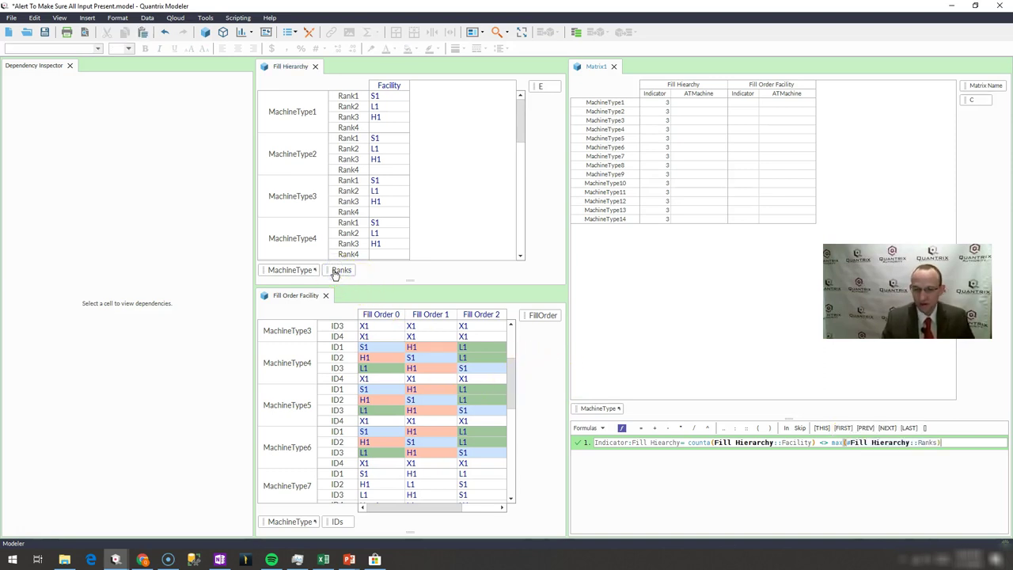
left_click(843, 444)
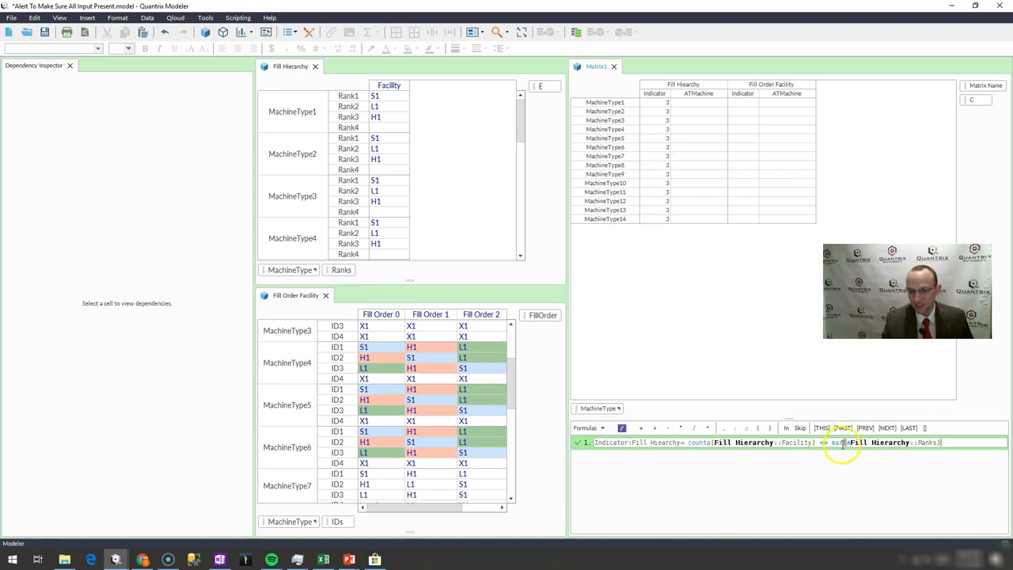
left_click(354, 184)
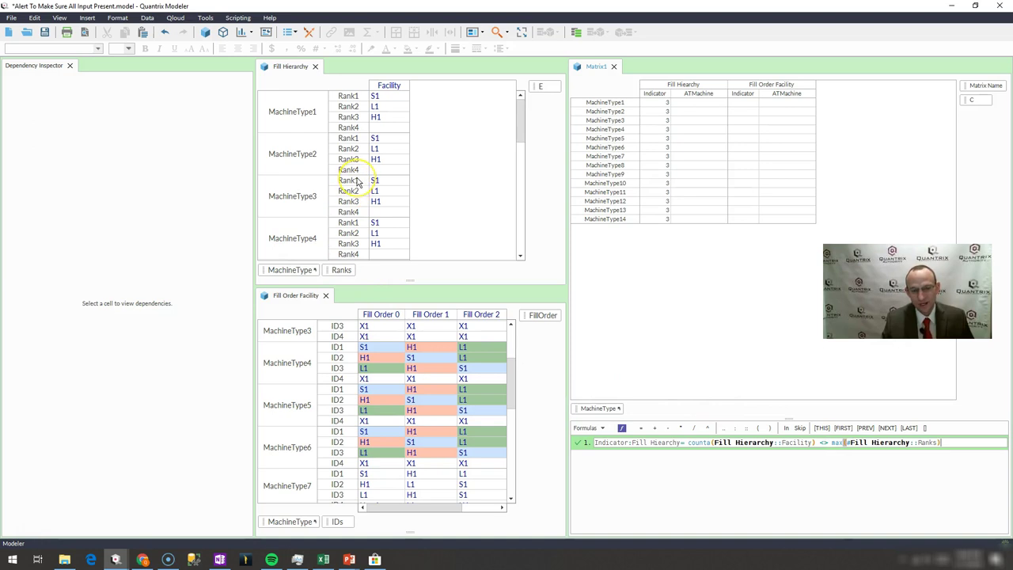
left_click_drag(355, 184, 355, 214)
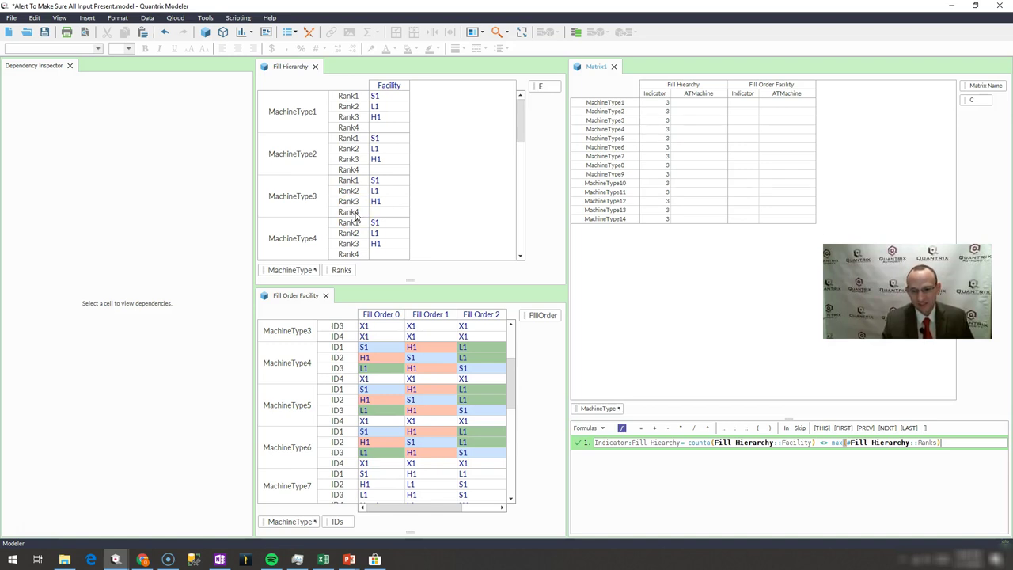
key("Return")
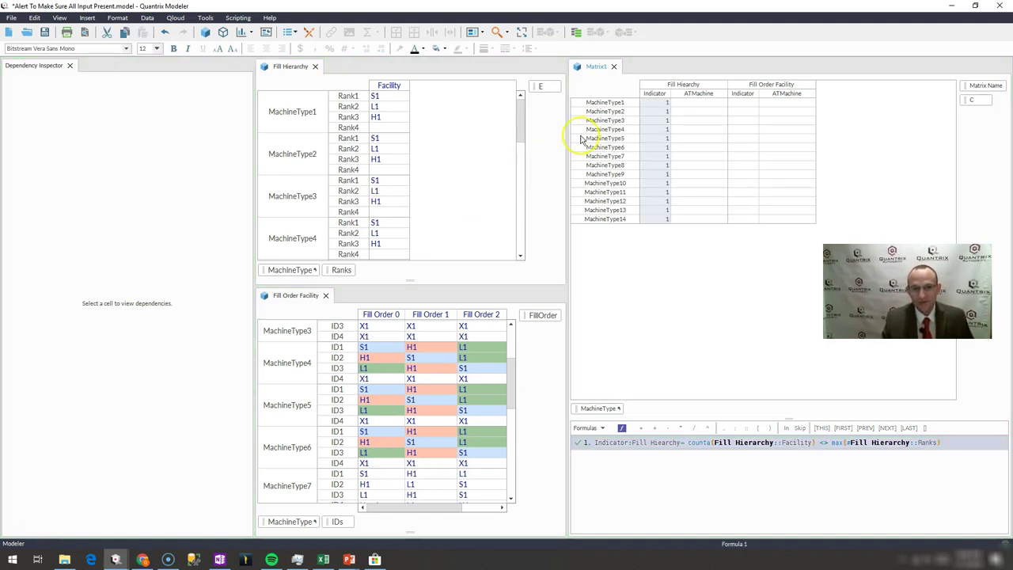
Enter X1 as the Rank4 facility of MachineType1 in Fill Hierarchy and check that machine type's indicator in Matrix1.
left_click(654, 103)
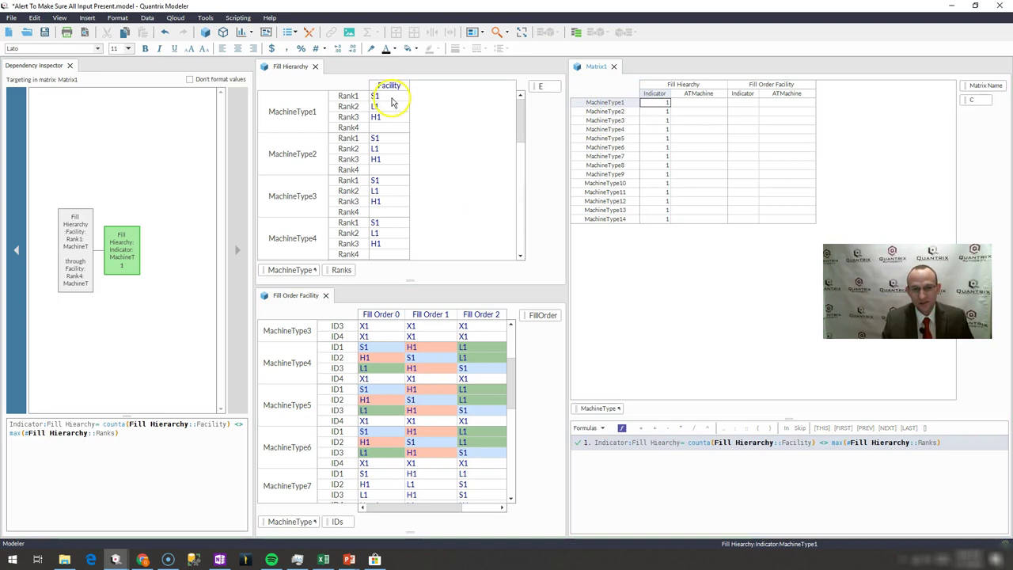
left_click_drag(392, 102, 392, 119)
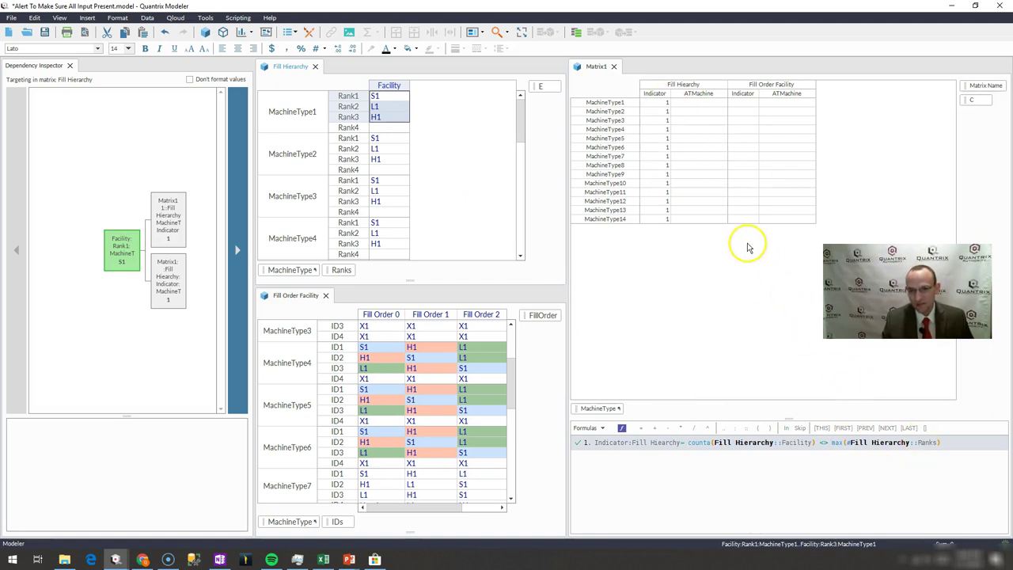
left_click(663, 104)
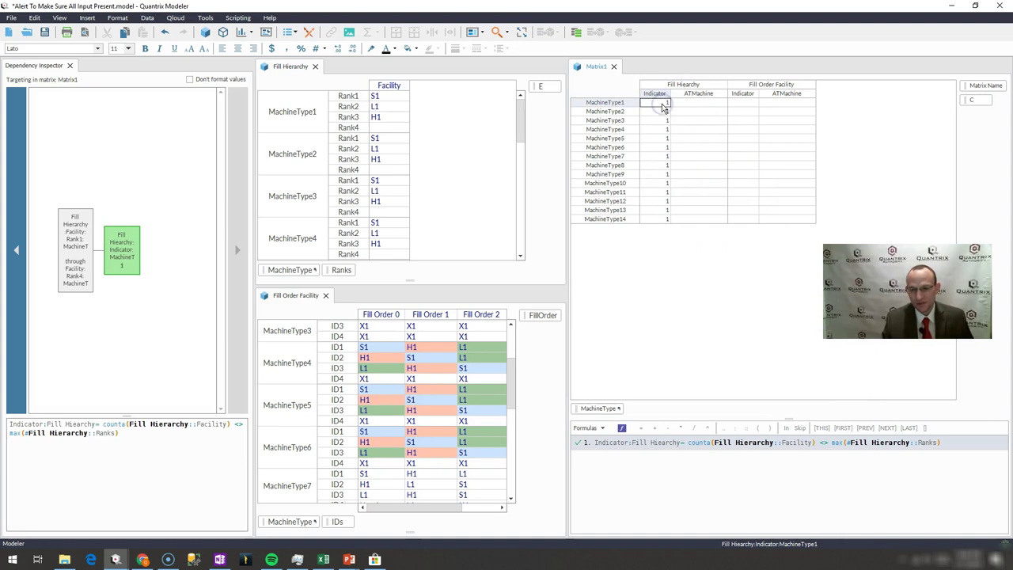
left_click(397, 128)
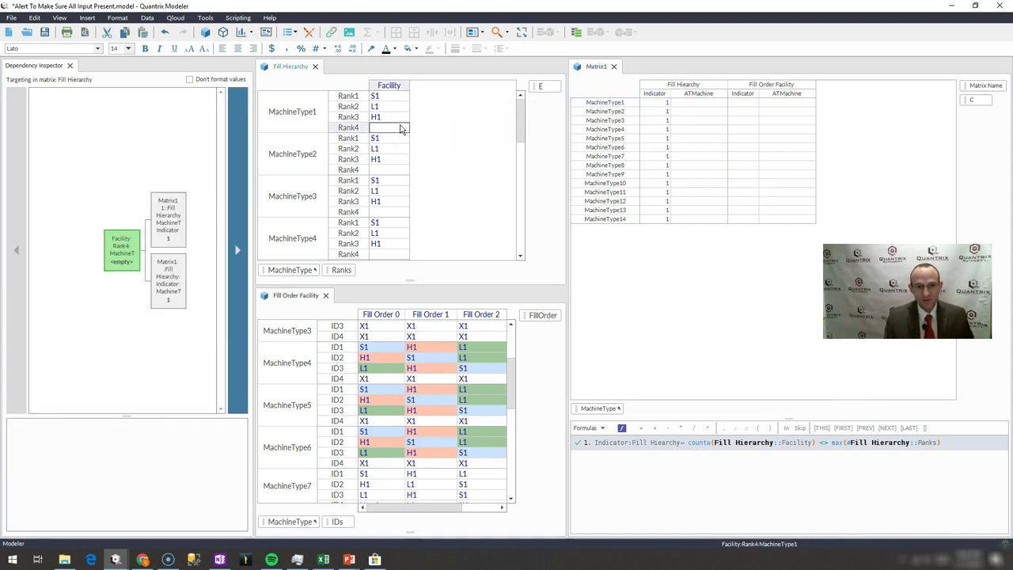
type("Xa")
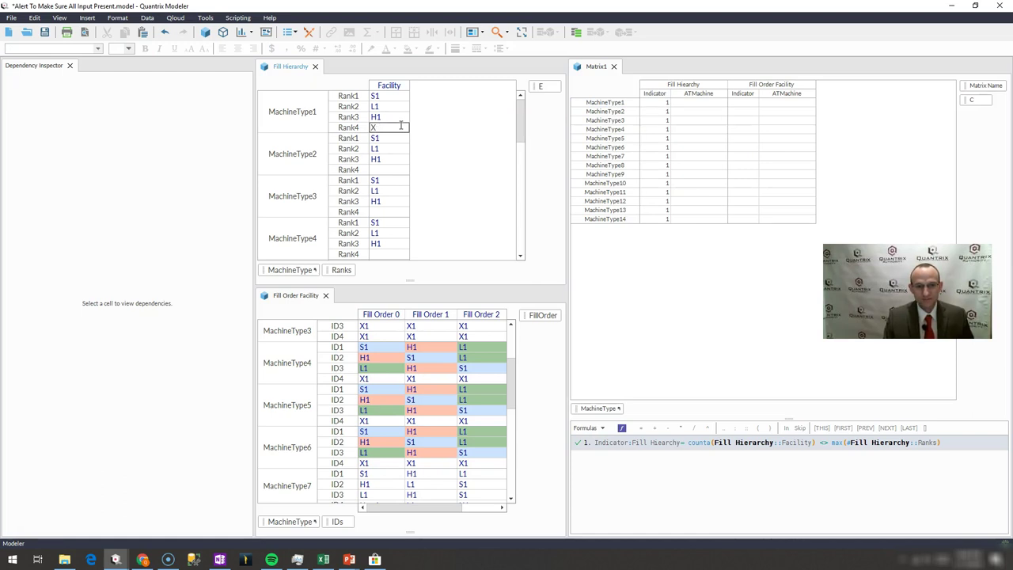
key("Return")
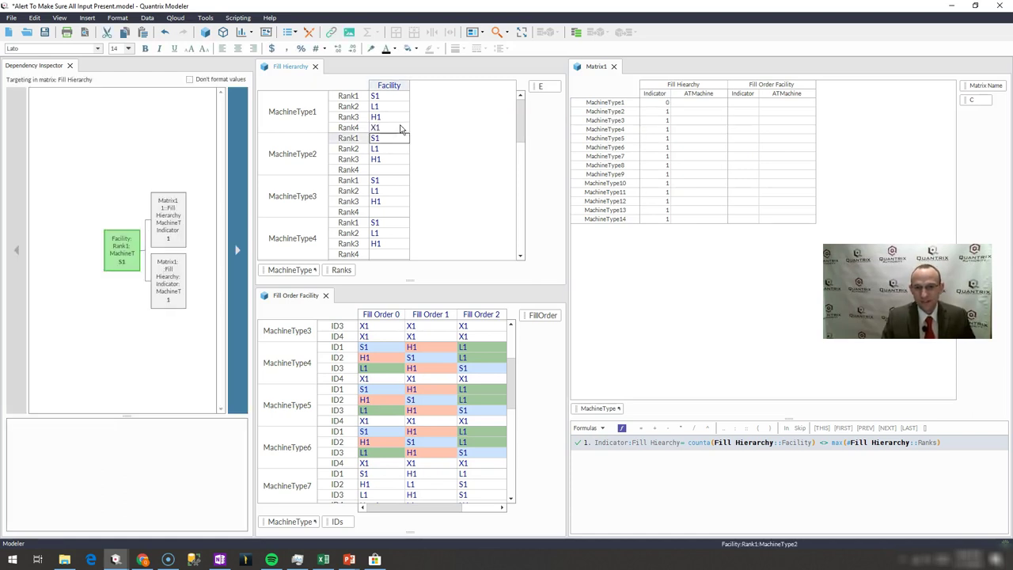
left_click(651, 103)
Enter X1 as the Rank4 facility of MachineType3 in Fill Hierarchy and check its Matrix1 indicator.
left_click(389, 212)
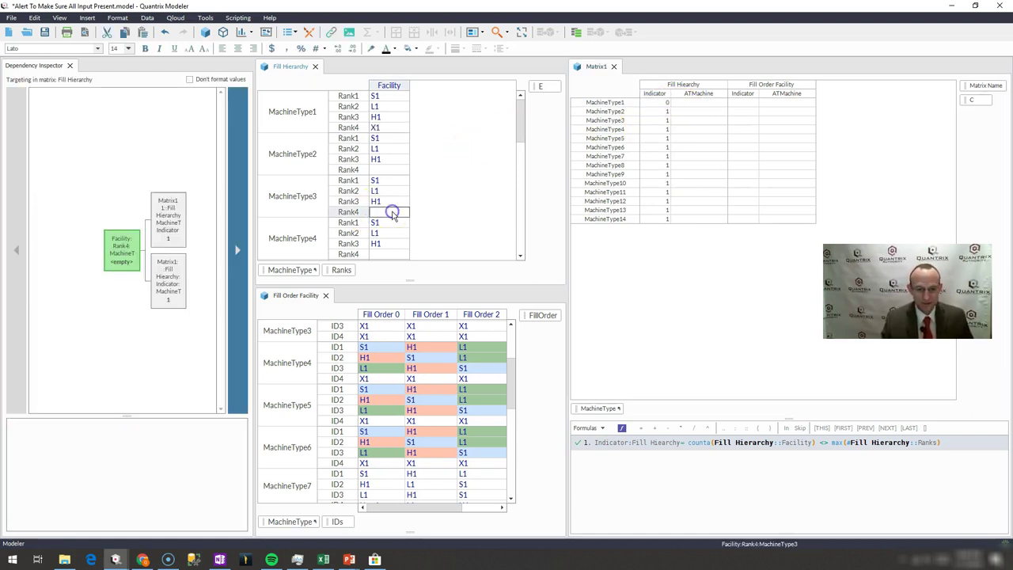
type("X1")
key("Return")
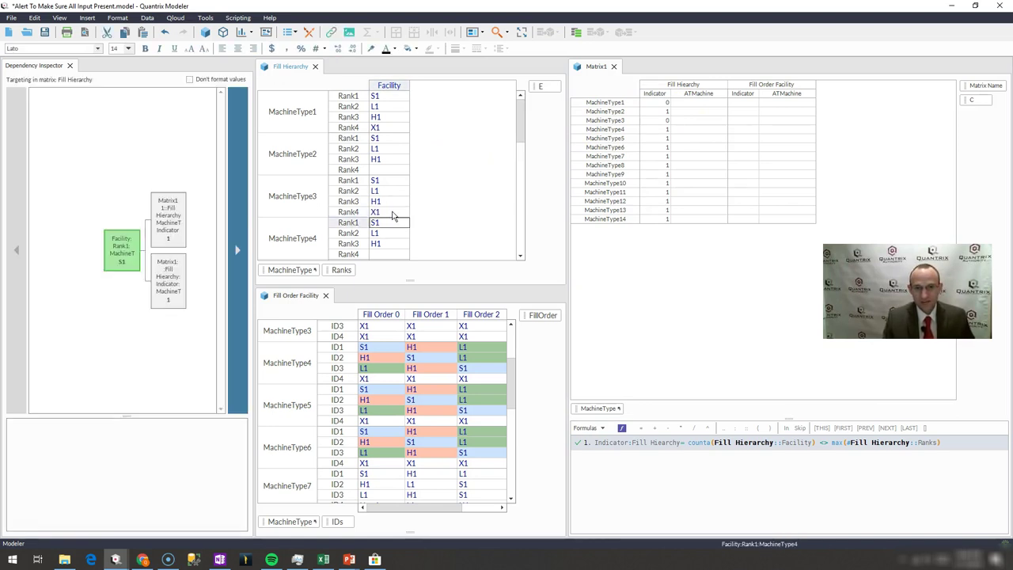
left_click(651, 122)
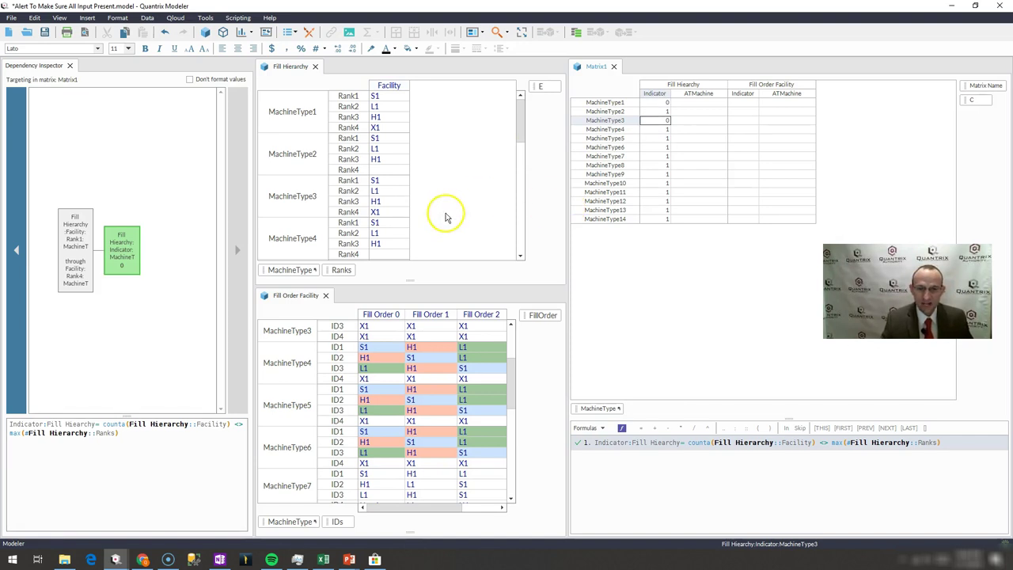
left_click(402, 209)
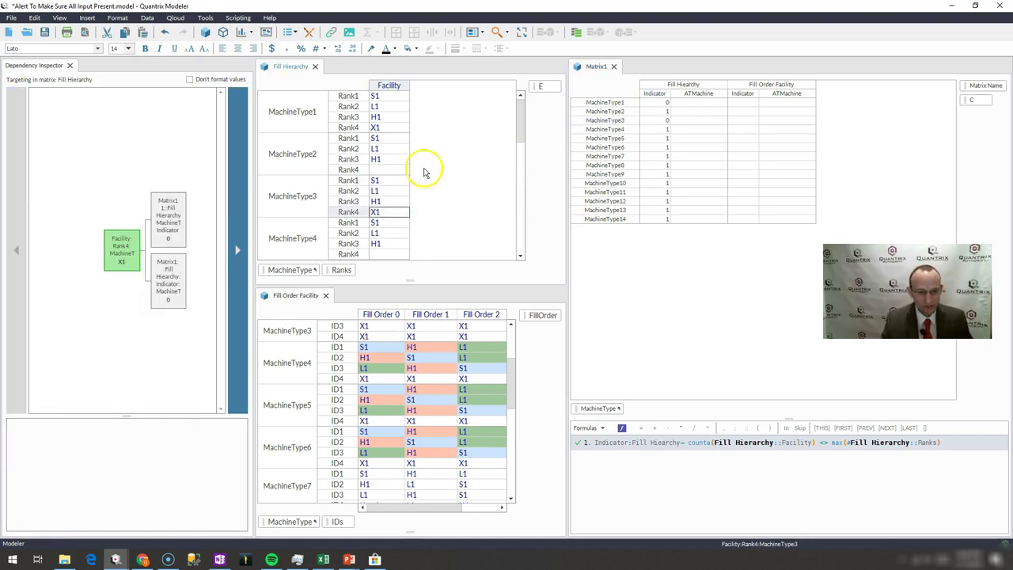
left_click(692, 95)
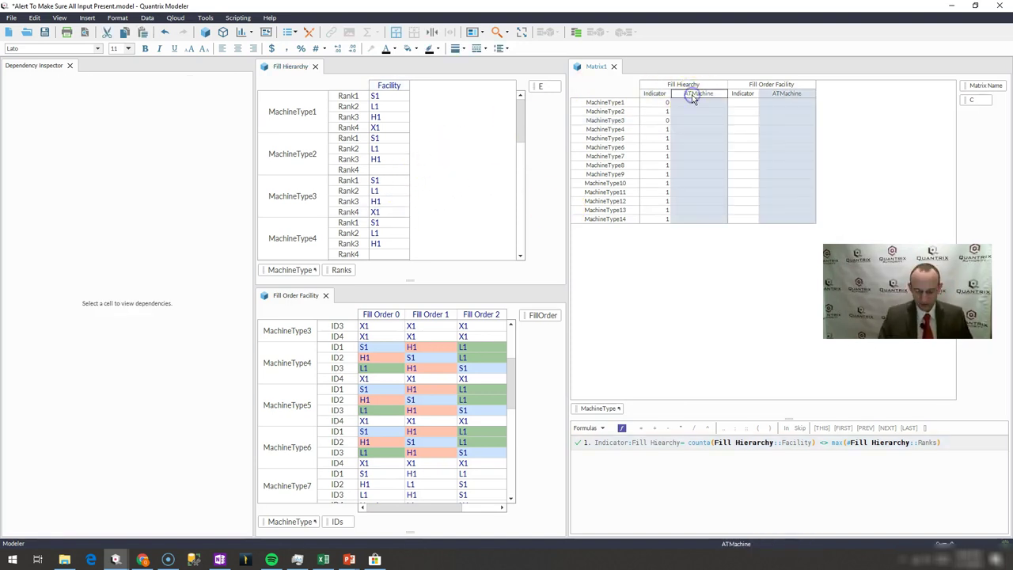
type("= ")
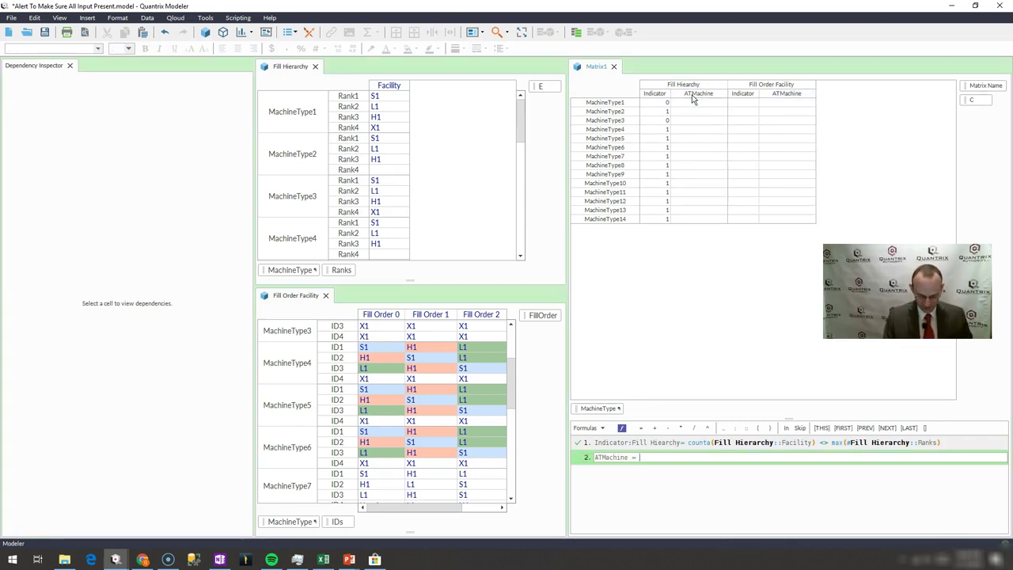
type("if")
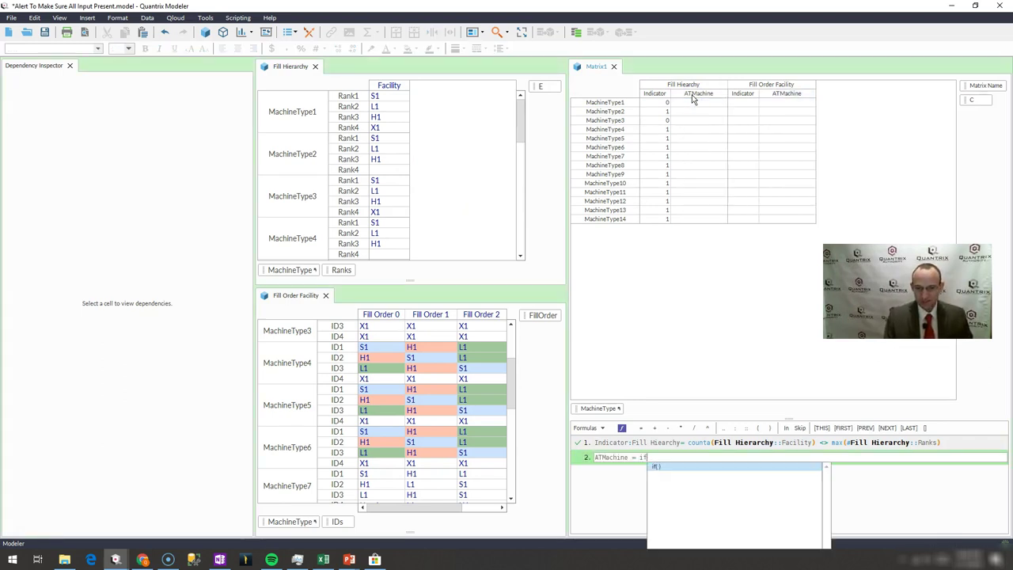
type("(Indicator =")
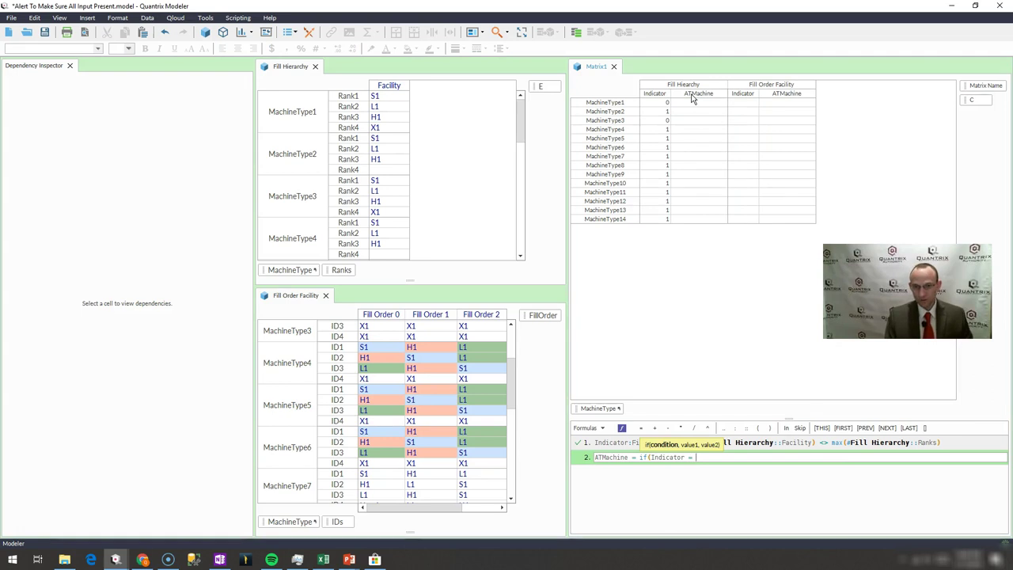
type(" 1,")
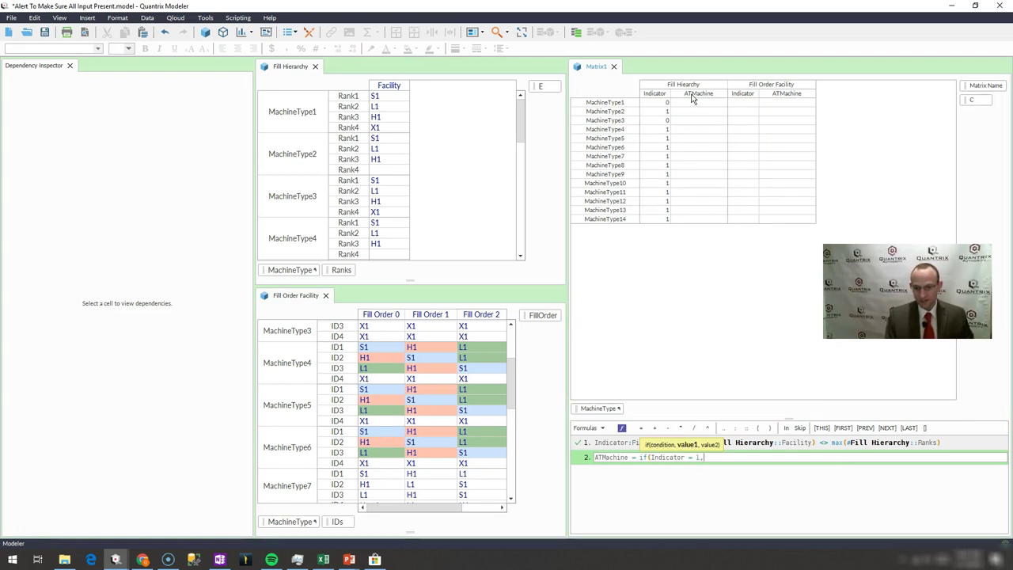
type(" @")
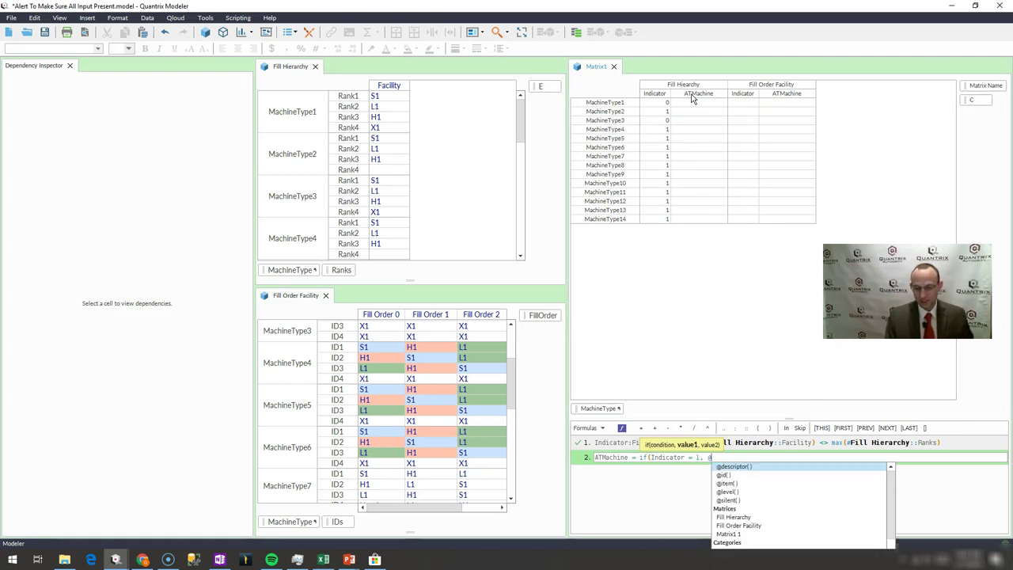
type("Ma")
key("Down")
key("Return")
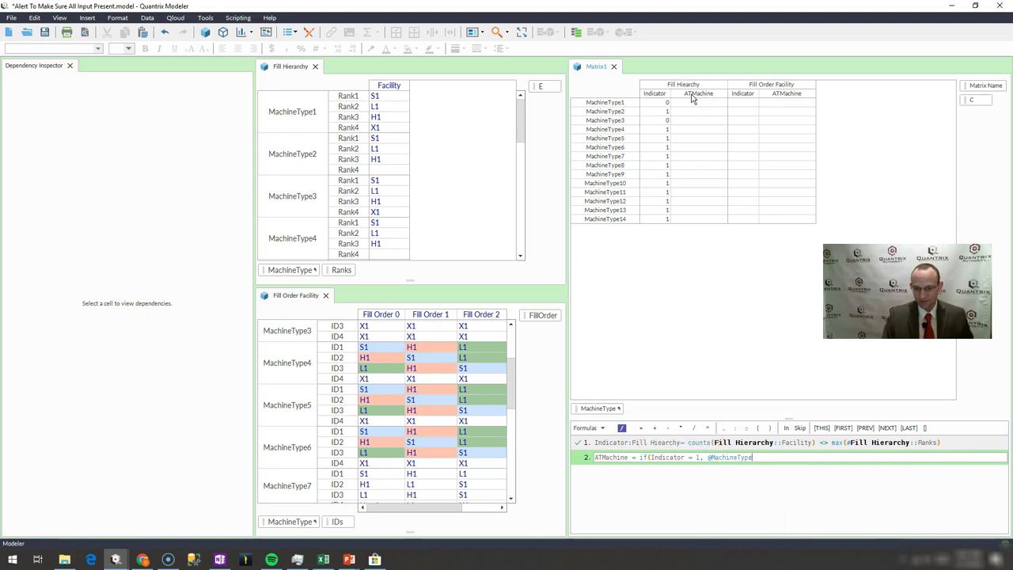
type(", \"\")")
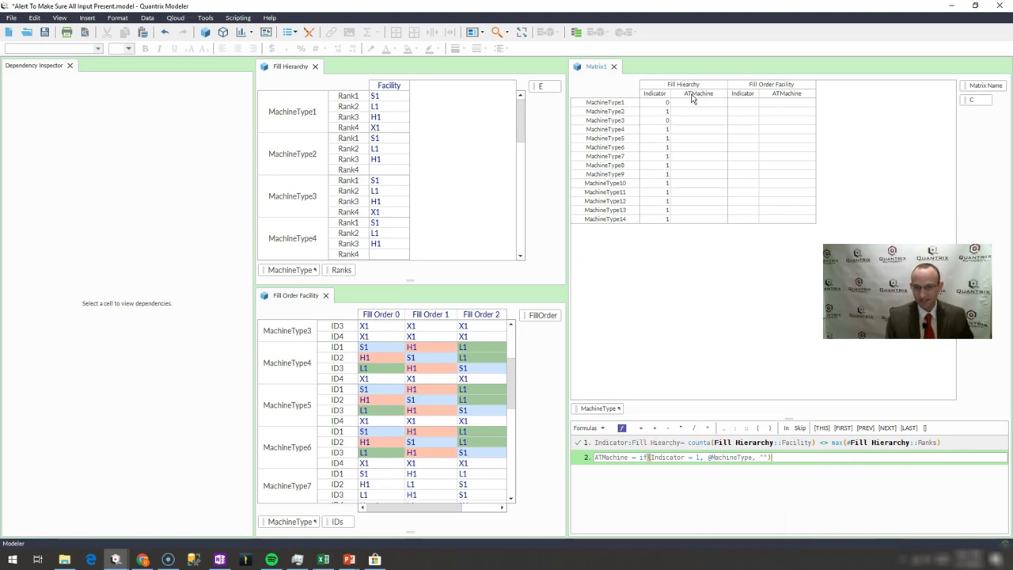
key("Return")
left_click(695, 111)
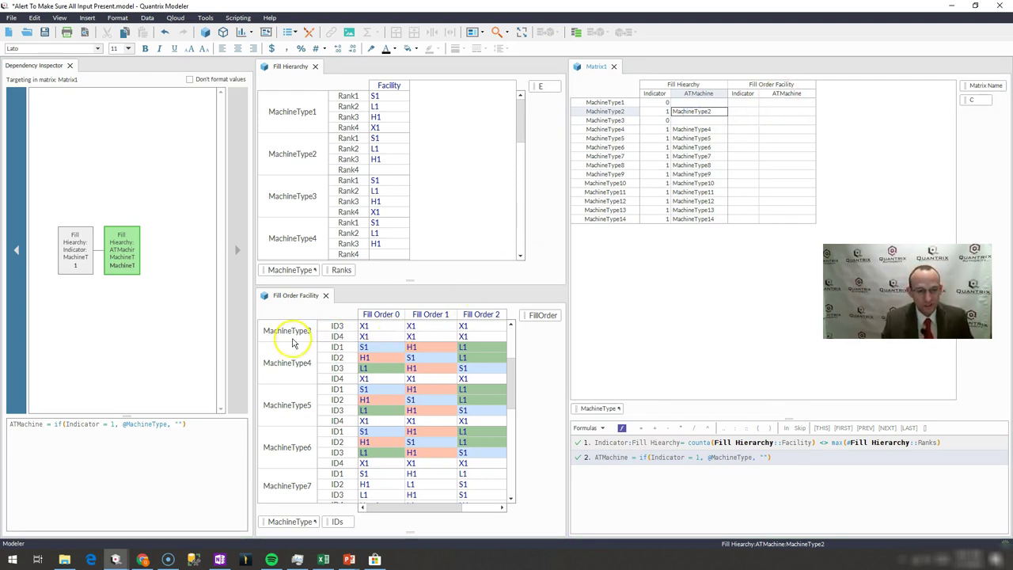
Review the IDs and FillOrder categories of Fill Order Facility and narrow the Dependency Inspector to show more of that matrix.
left_click(292, 333)
left_click(337, 522)
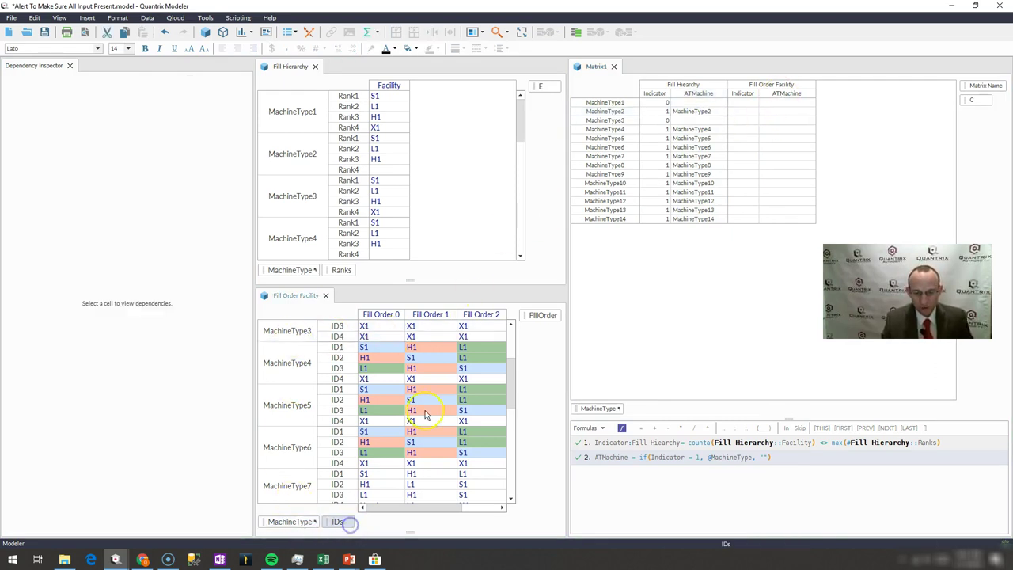
left_click_drag(538, 316, 338, 523)
left_click(542, 315)
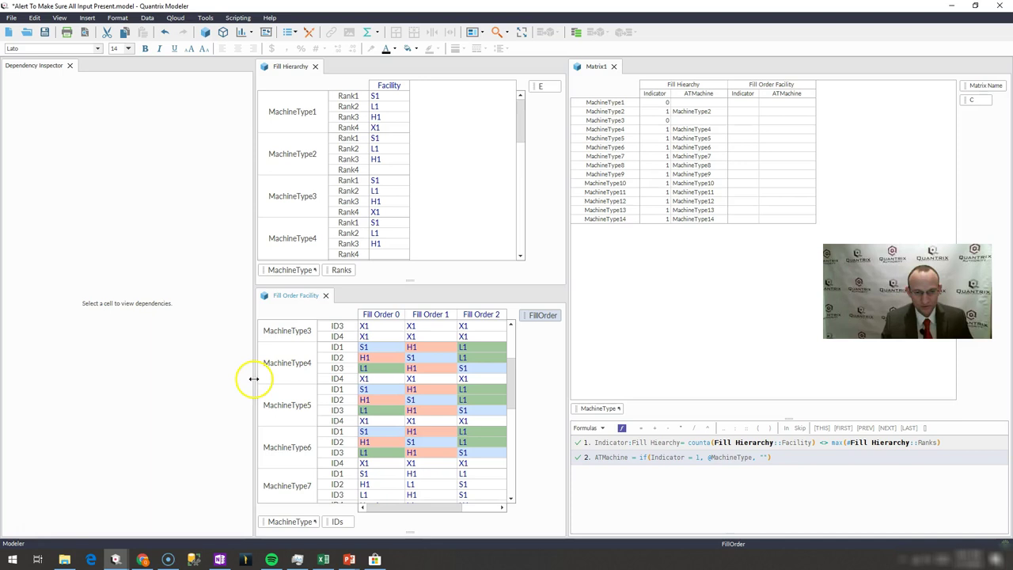
left_click_drag(255, 378, 190, 377)
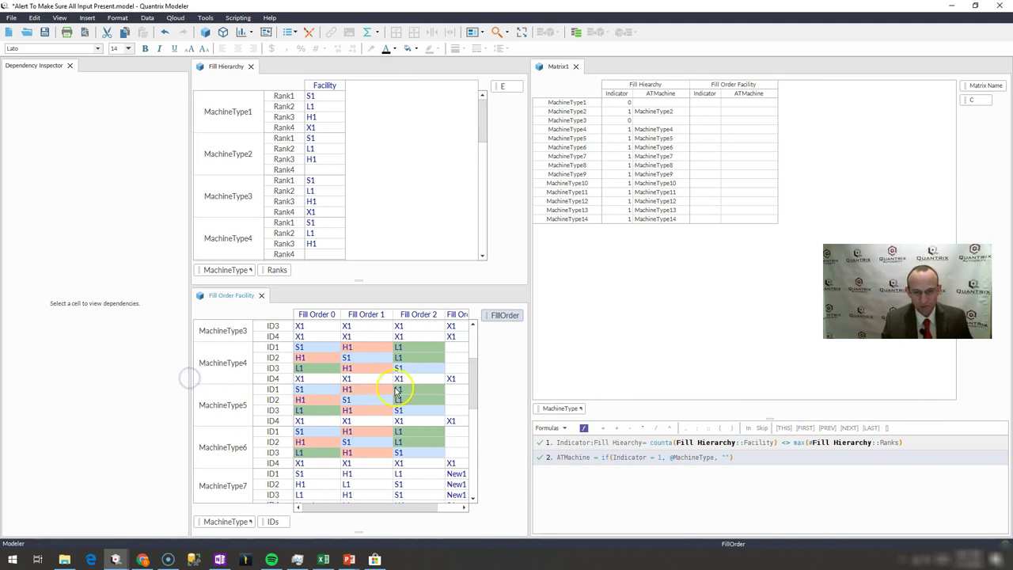
Insert a new Matrix1 formula after formula 1, targeting Indicator for Fill Order Facility.
left_click(584, 440)
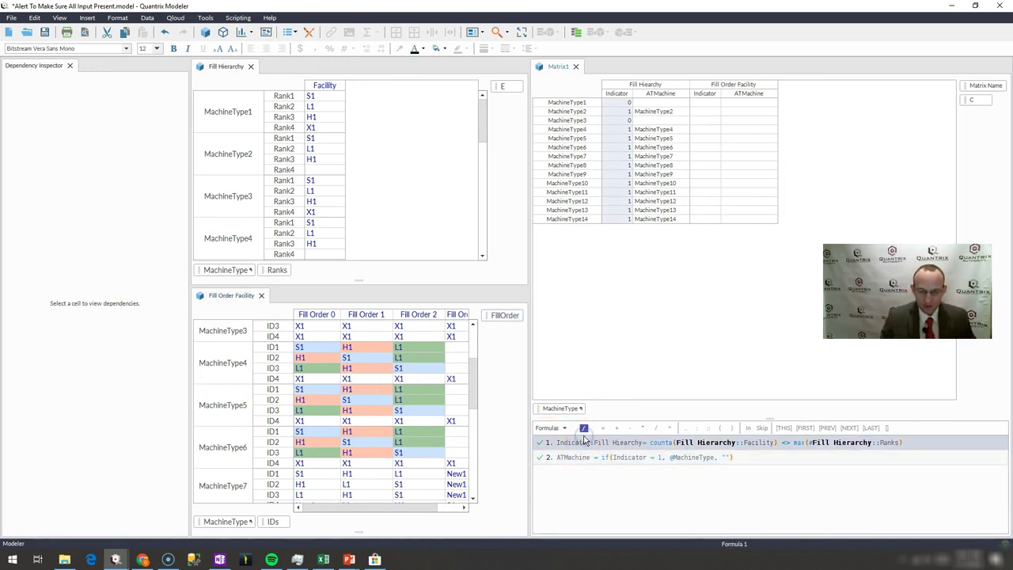
type("In")
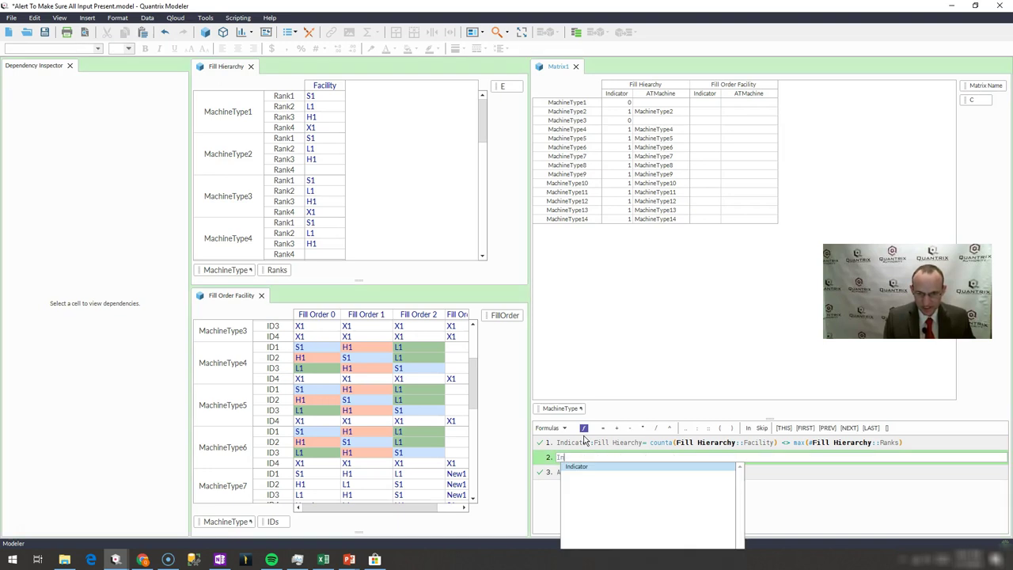
type("d")
key("Tab")
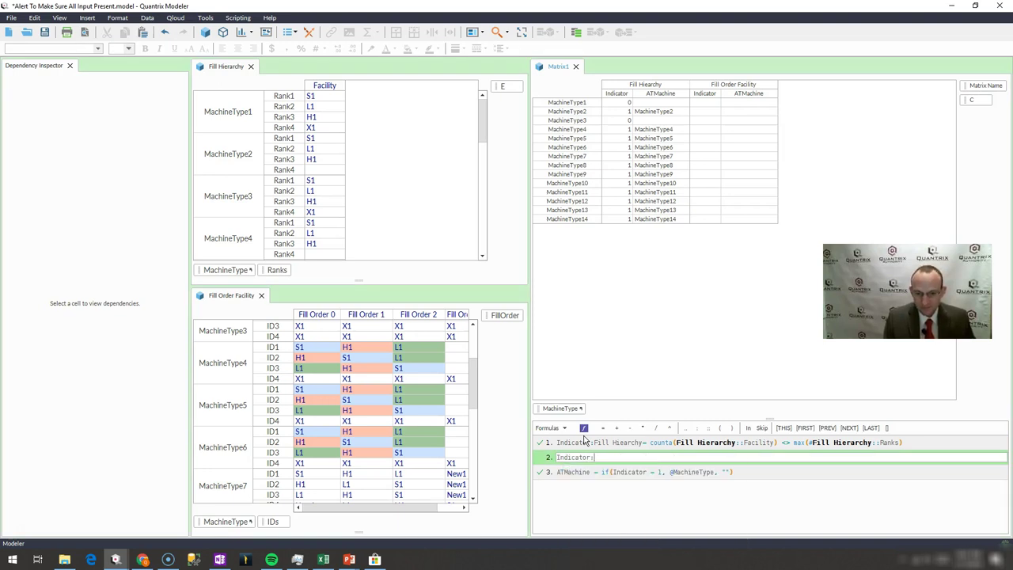
type("Fil")
key("Down")
key("Tab")
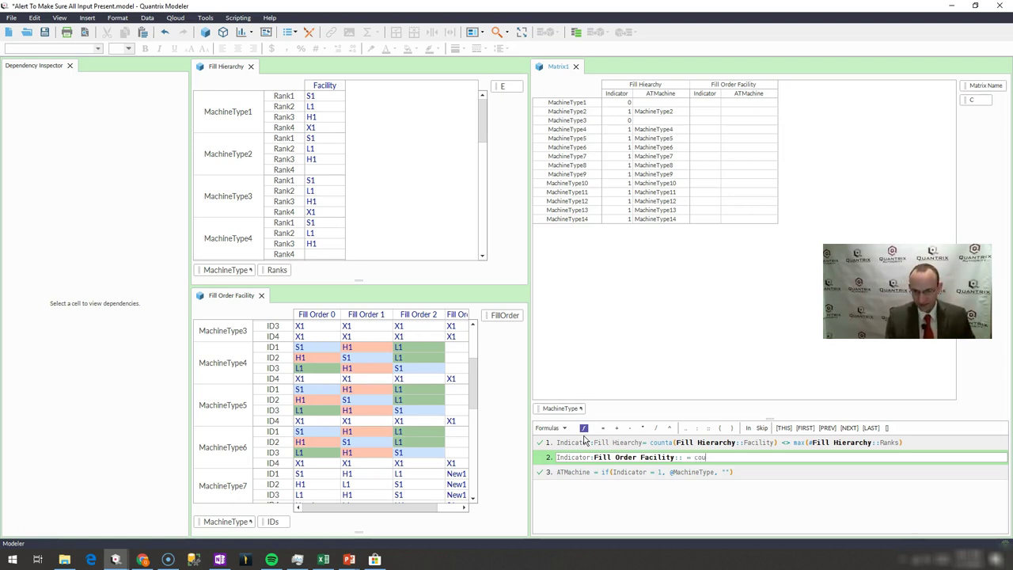
Complete and commit the formula as Indicator:Fill Order Facility = counta(Fill Order Facility::), without the matrix separator in its target.
type("= counta(")
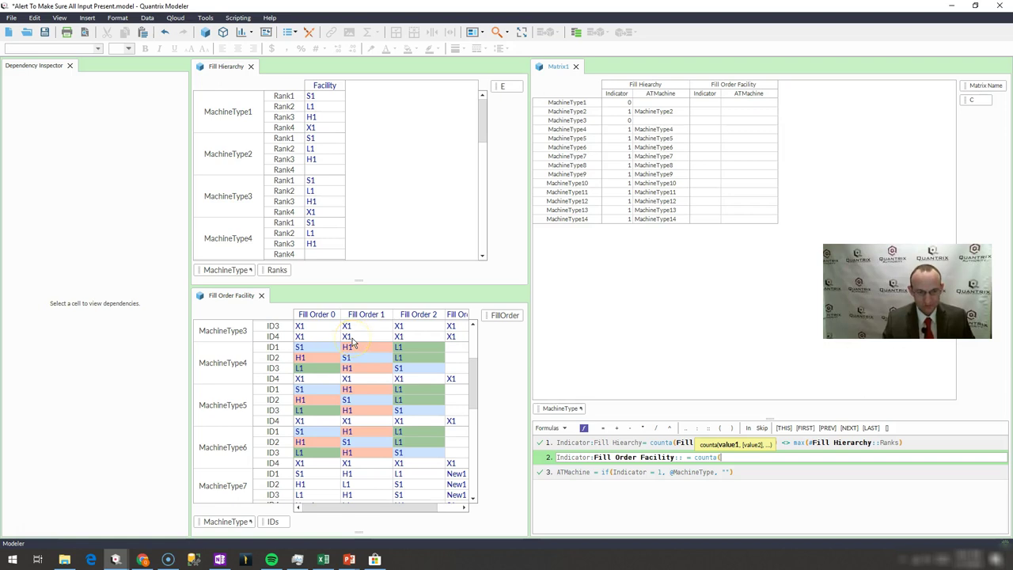
left_click_drag(277, 327, 293, 349)
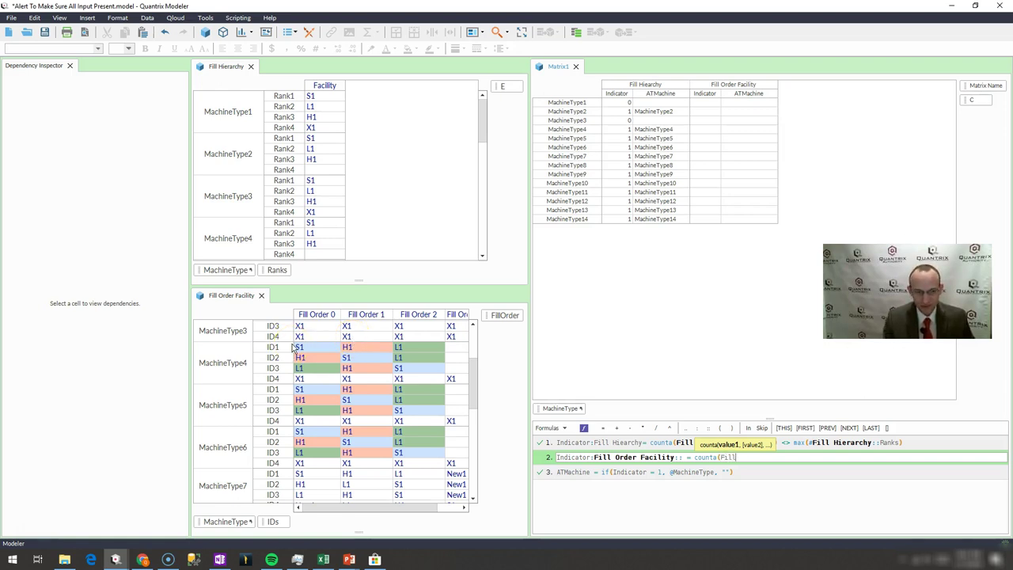
left_click_drag(293, 348, 291, 339)
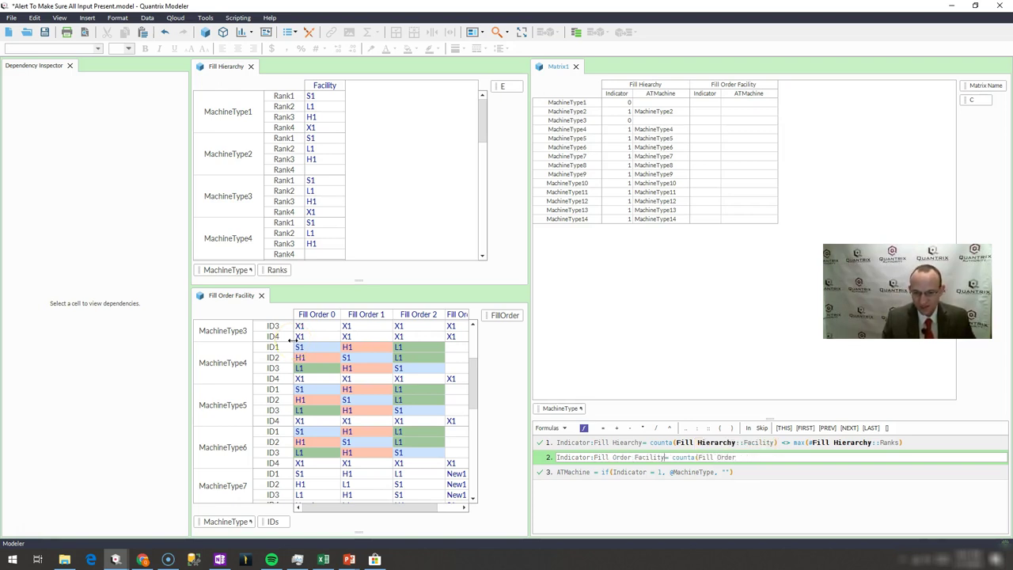
key("End")
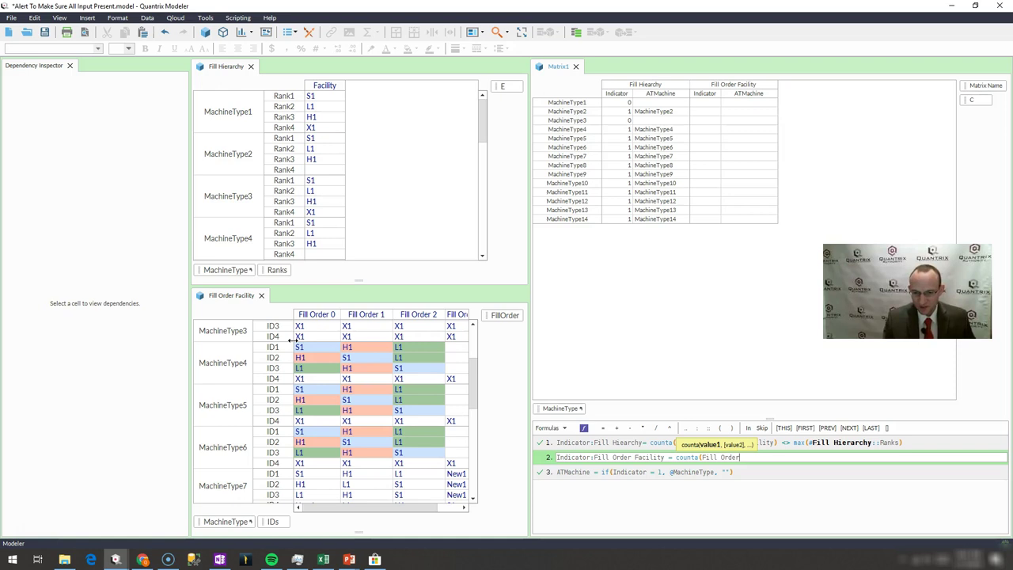
type("fa")
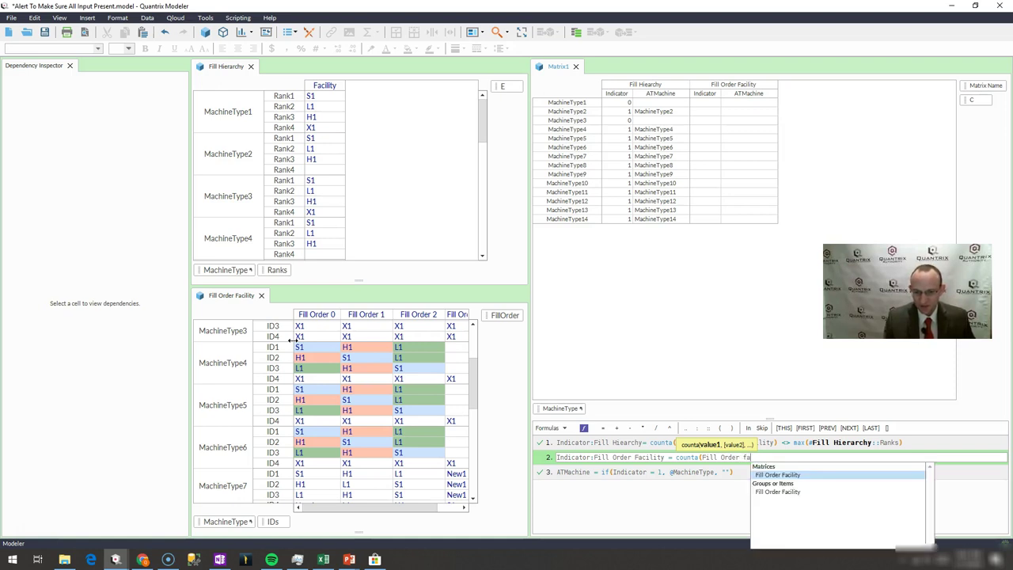
key("Return")
Widen the Fill Order Facility view and compare MachineType1's inputs across all fill orders with its Matrix1 count.
scroll(475, 332, "up", 3)
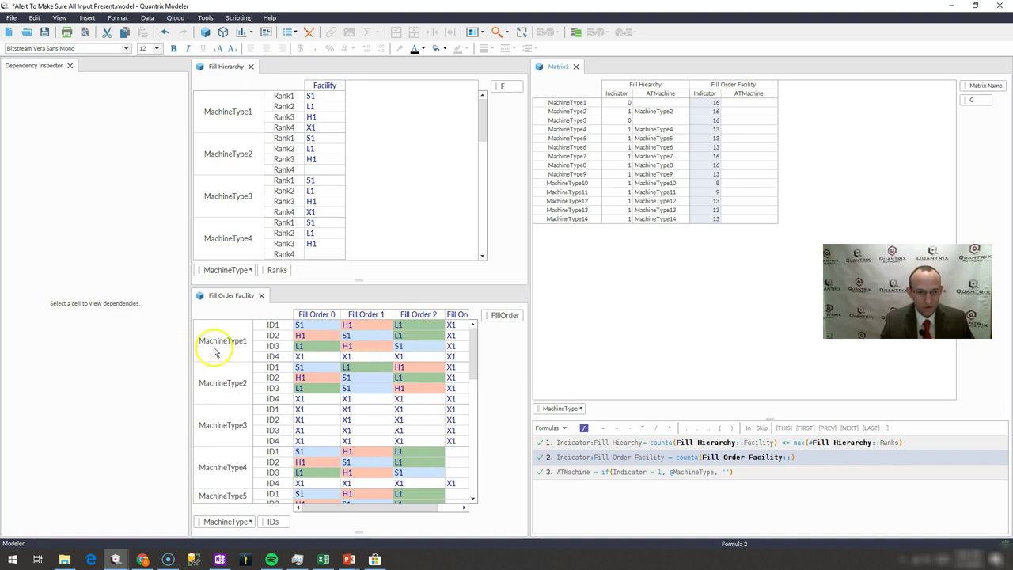
left_click_drag(190, 351, 132, 352)
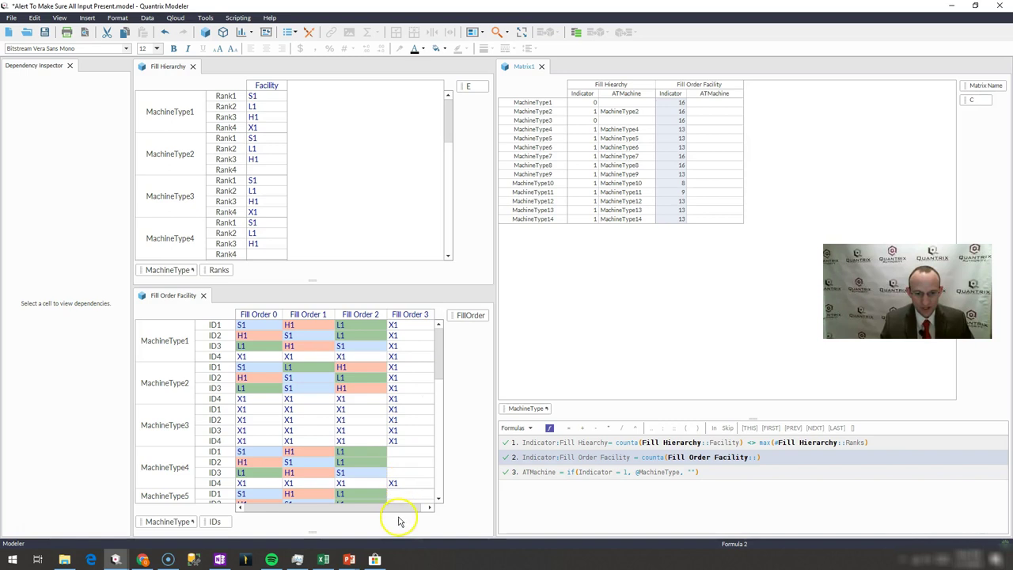
mouse_move(403, 510)
left_click_drag(403, 513, 414, 507)
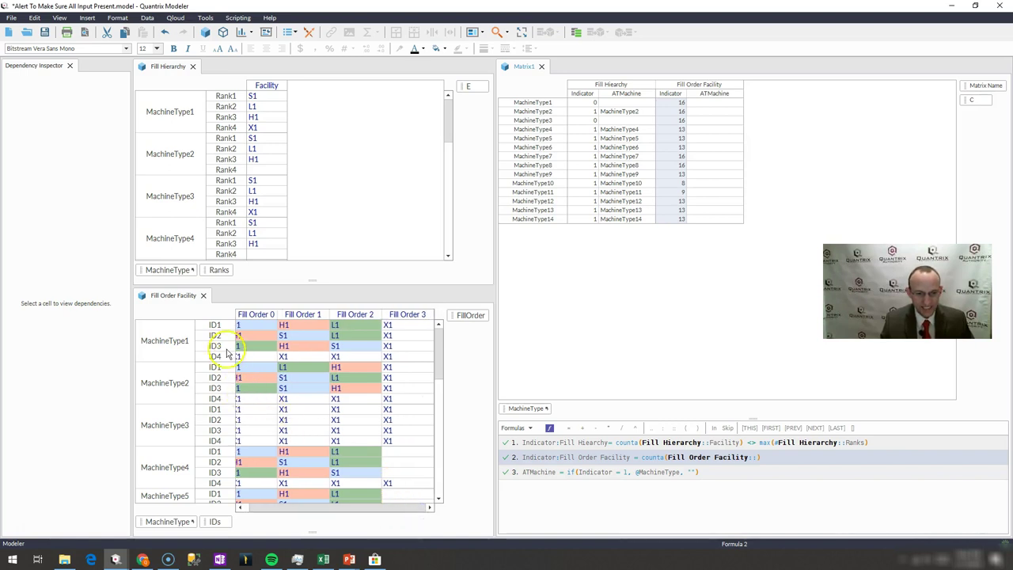
Try adding an item after ID4 in the IDs category of Fill Order Facility, and undo it.
left_click(228, 358)
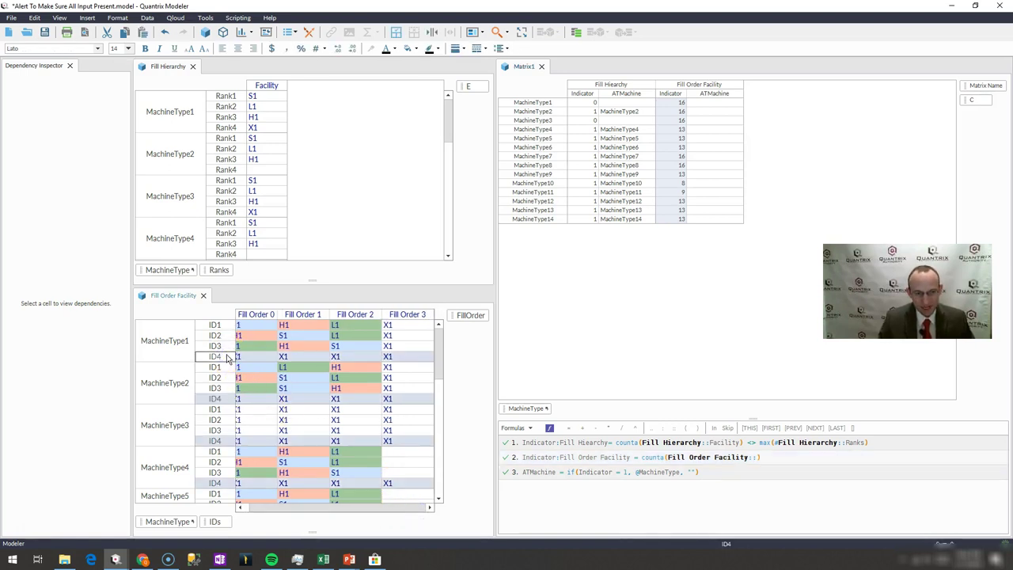
key("Return")
key("ctrl+z")
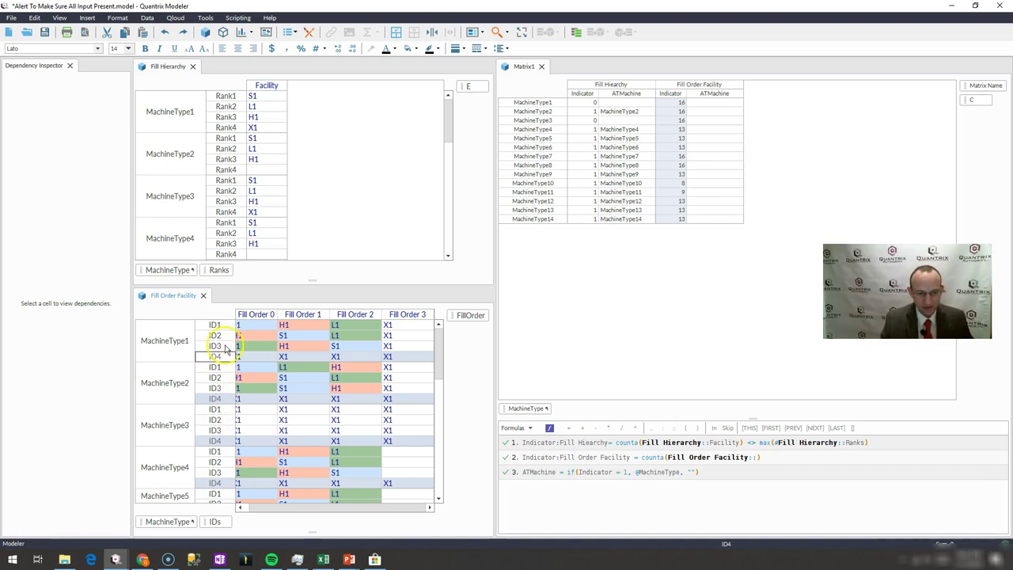
left_click(363, 317)
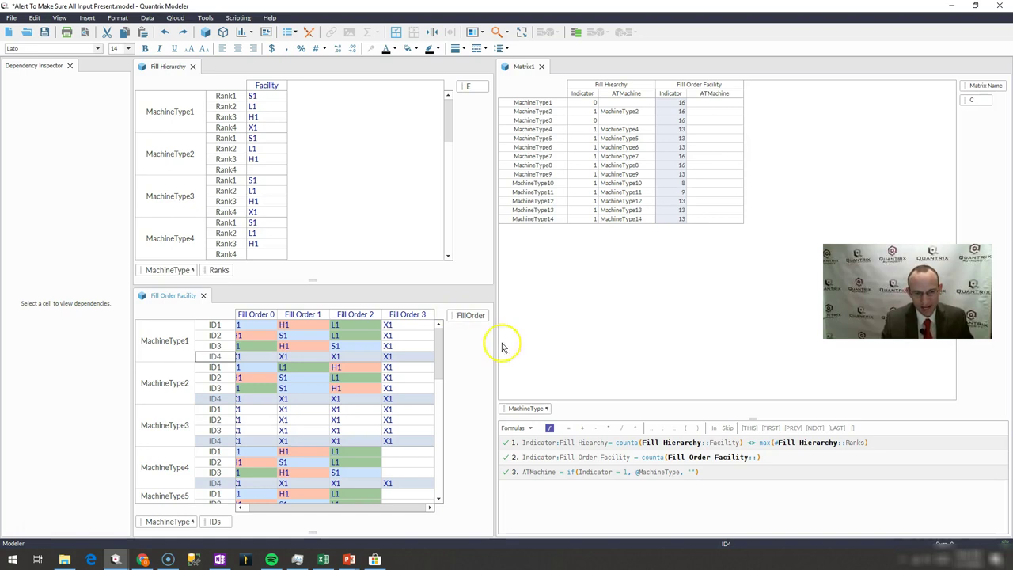
Extend the Fill Order Facility indicator formula with a <> comparison and open a parenthesized max function on a new line.
left_click(754, 459)
type("::")
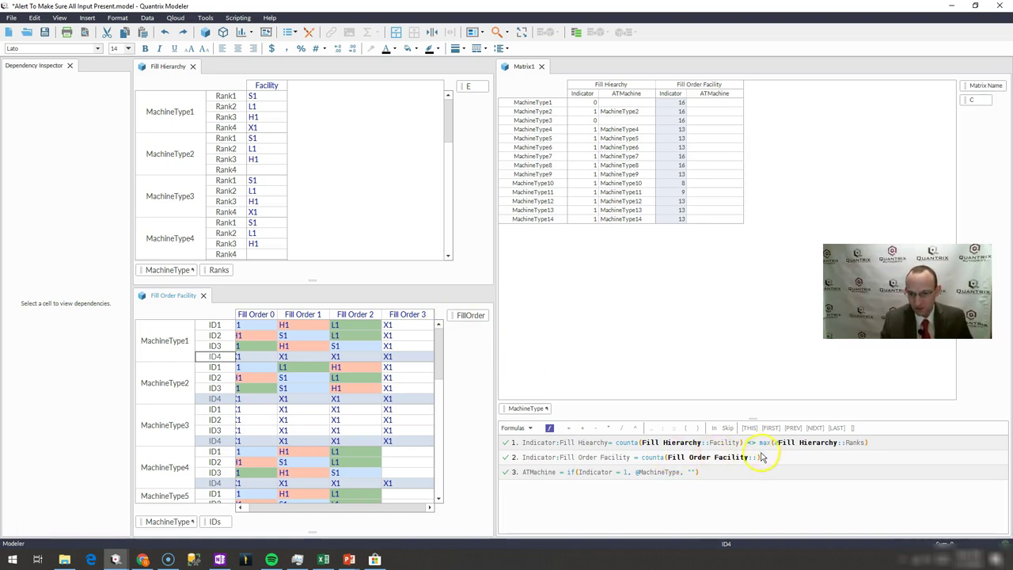
left_click(772, 457)
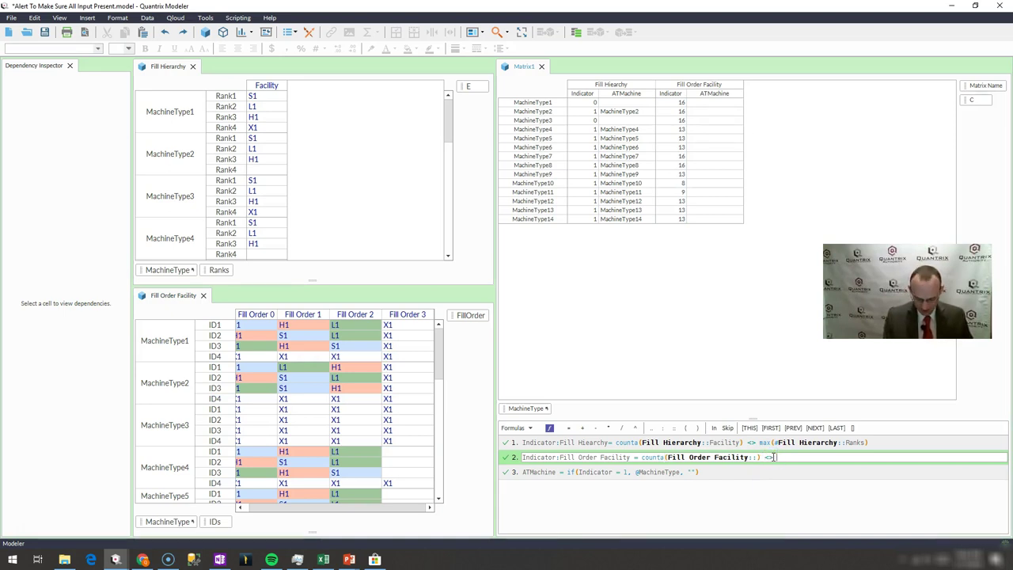
left_click(773, 457)
key("Return")
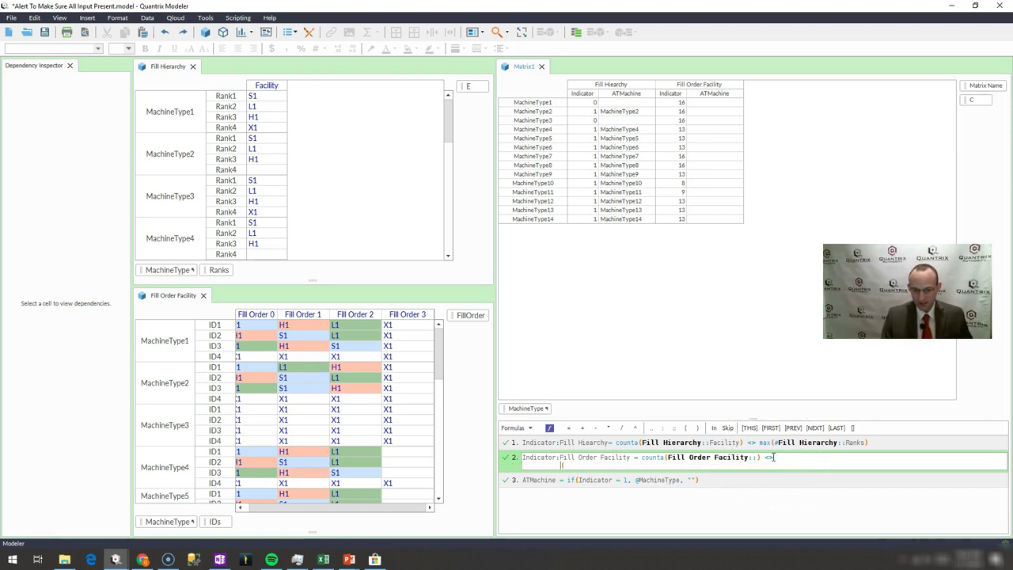
type("ma")
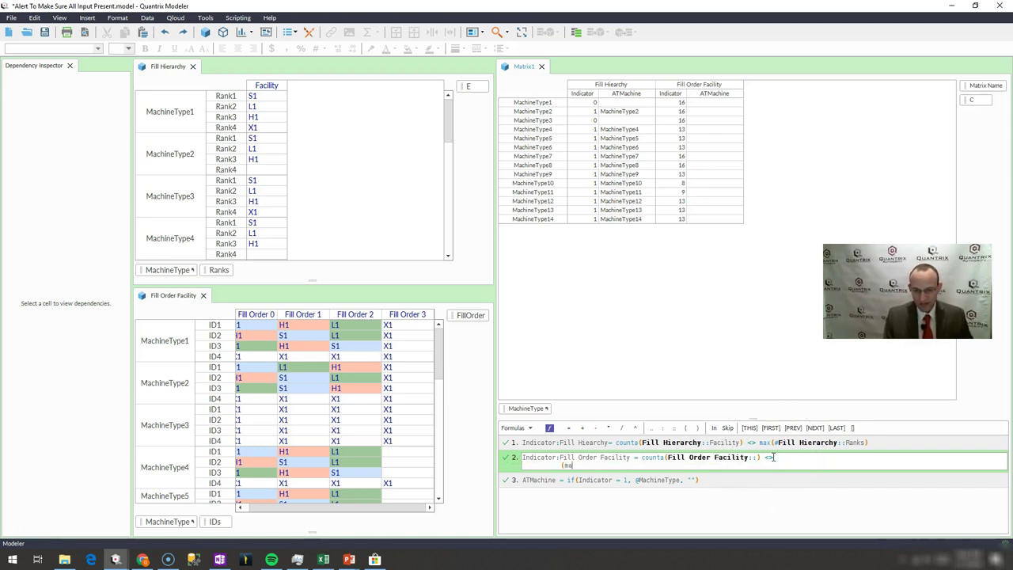
type("x(")
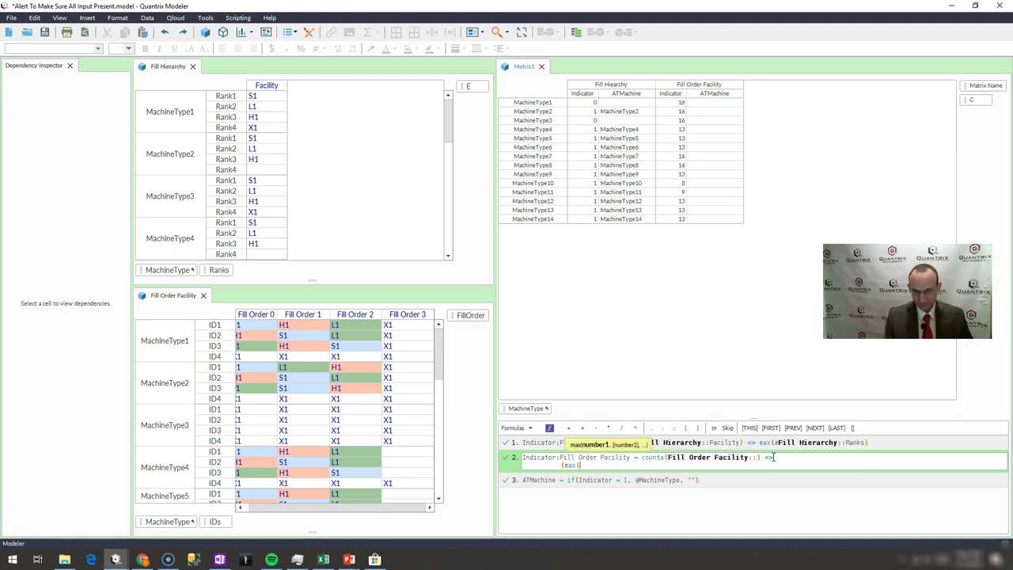
Complete the first max term with #Fill Order Facility::FillOrder as its argument.
type("#Fill")
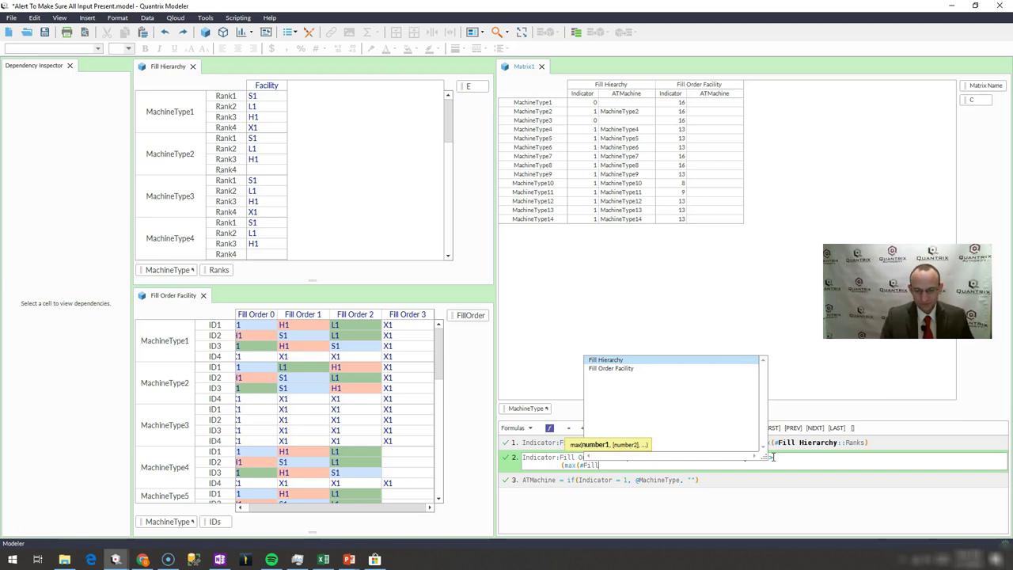
key("Down")
key("Tab")
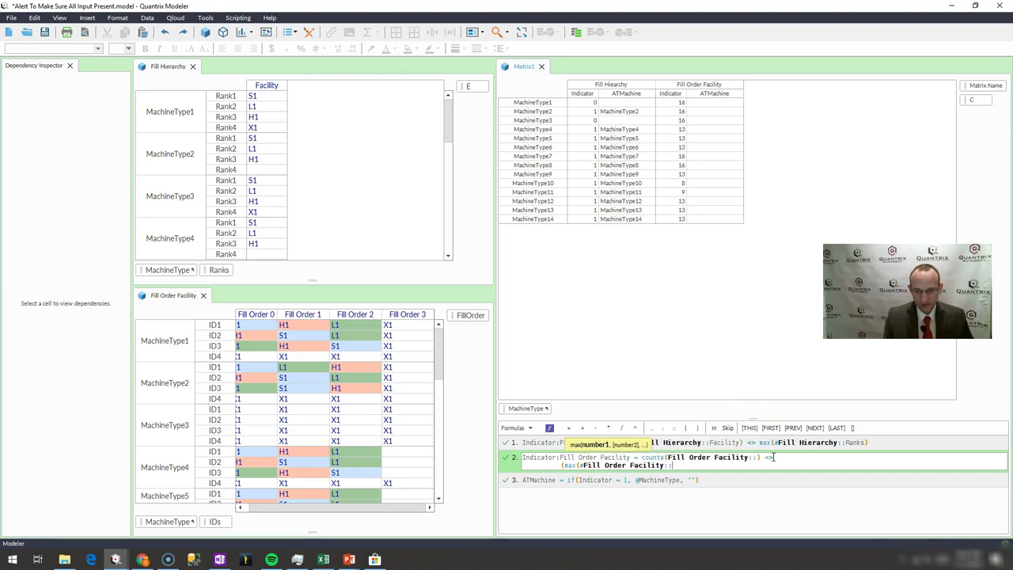
type("Fill")
key("Tab")
type(")")
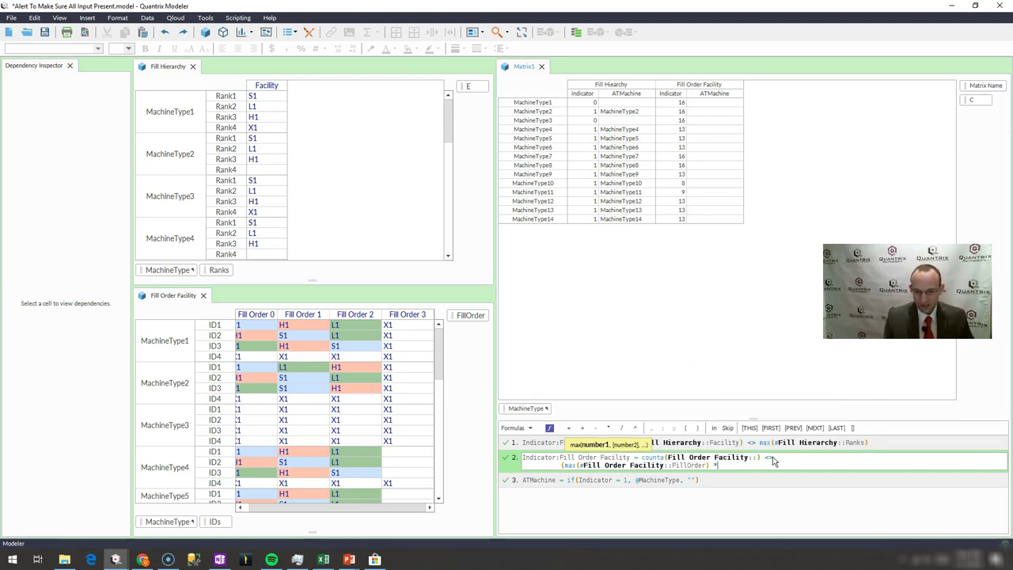
Multiply the first max term by max(#Fill Order Facility::IDs), close the parentheses and commit the indicator formula.
type(" * max(#")
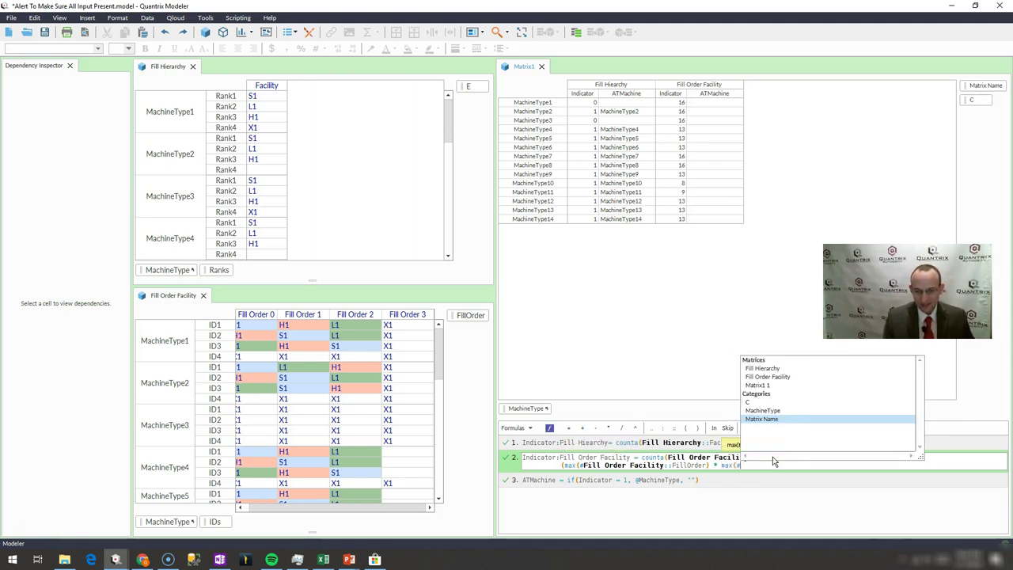
type("Fill")
key("Down")
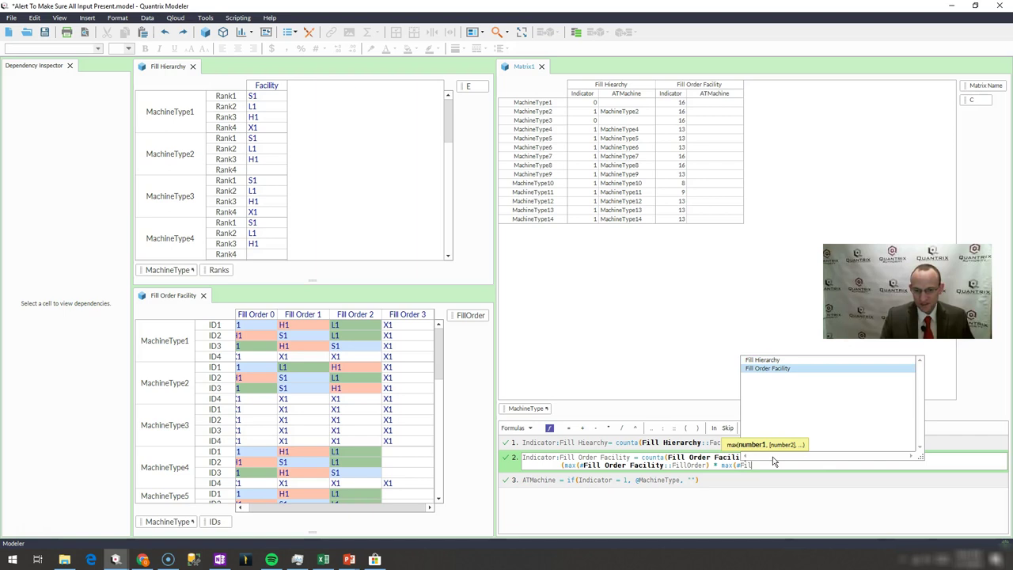
key("Tab")
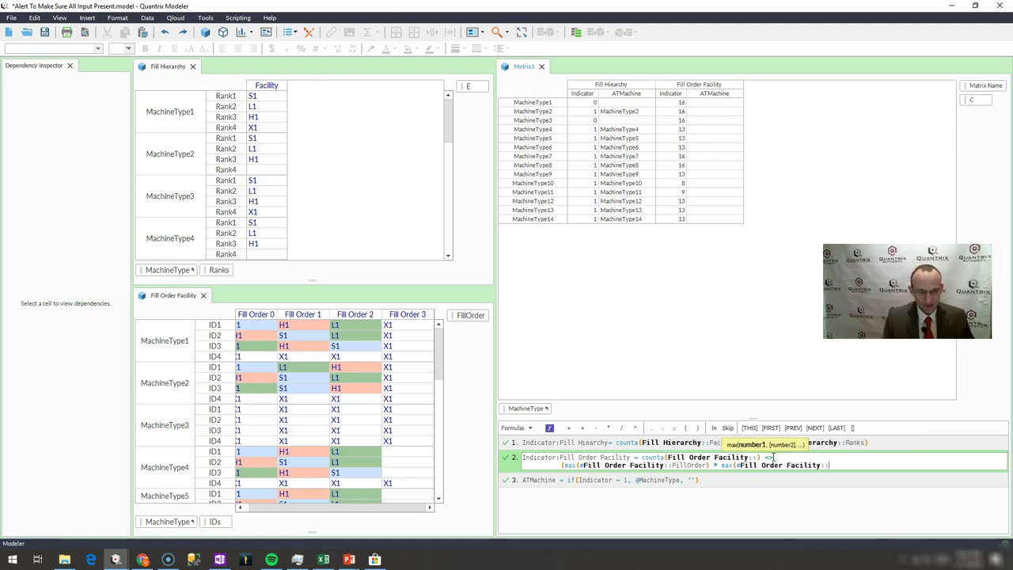
type("ID")
key("Tab")
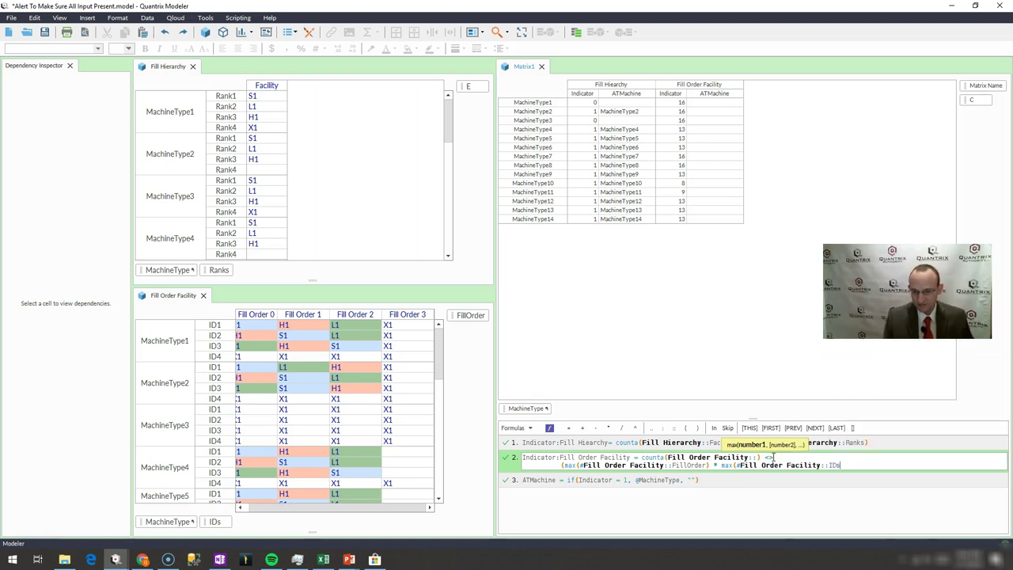
type(") )")
key("Return")
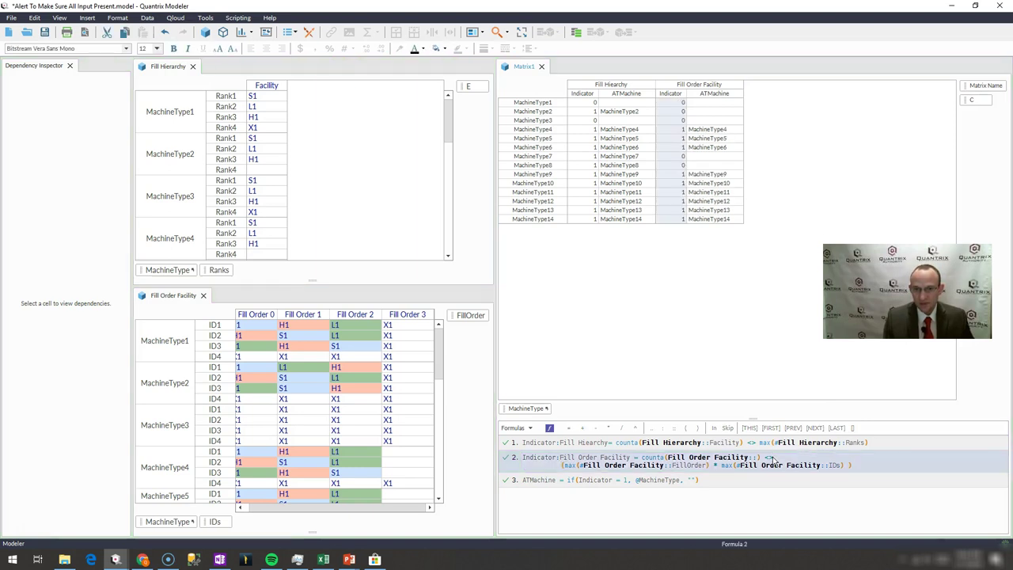
Clear MachineType1's ID2 entries under Fill Order 1 and Fill Order 2 in Fill Order Facility and check its Matrix1 alert.
left_click(437, 358)
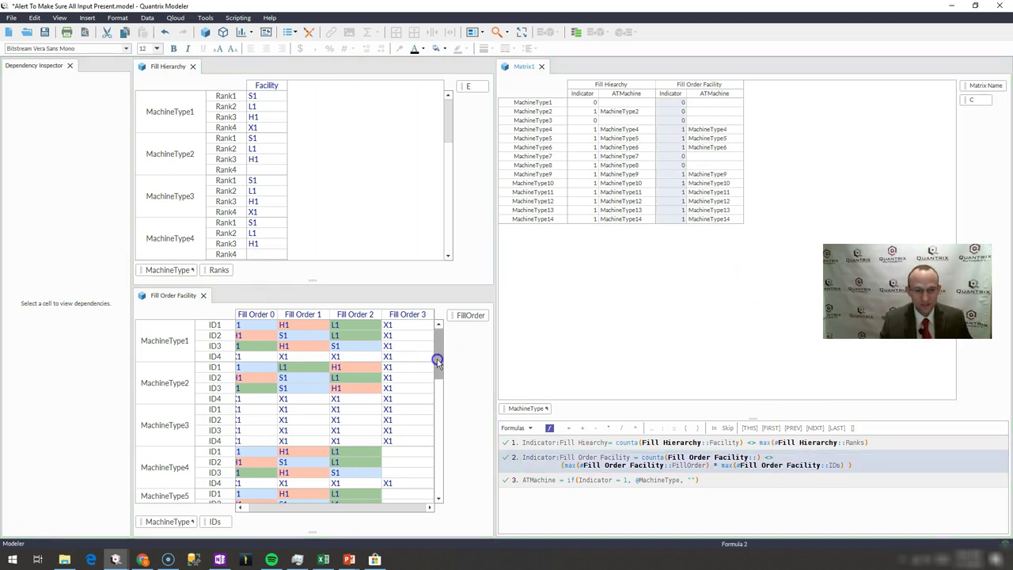
left_click(168, 346)
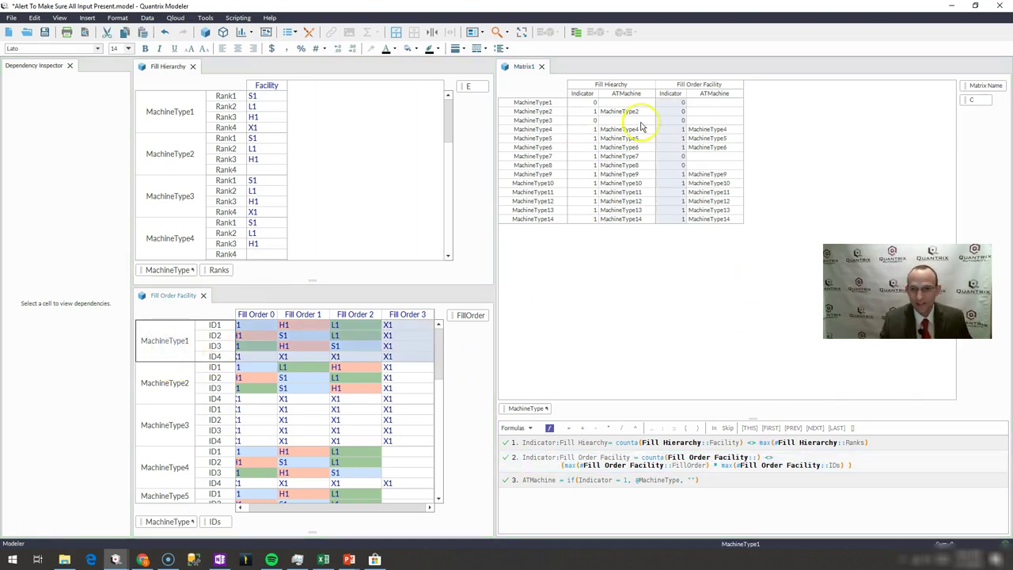
left_click(302, 338)
key("Delete")
key("Right")
key("Delete")
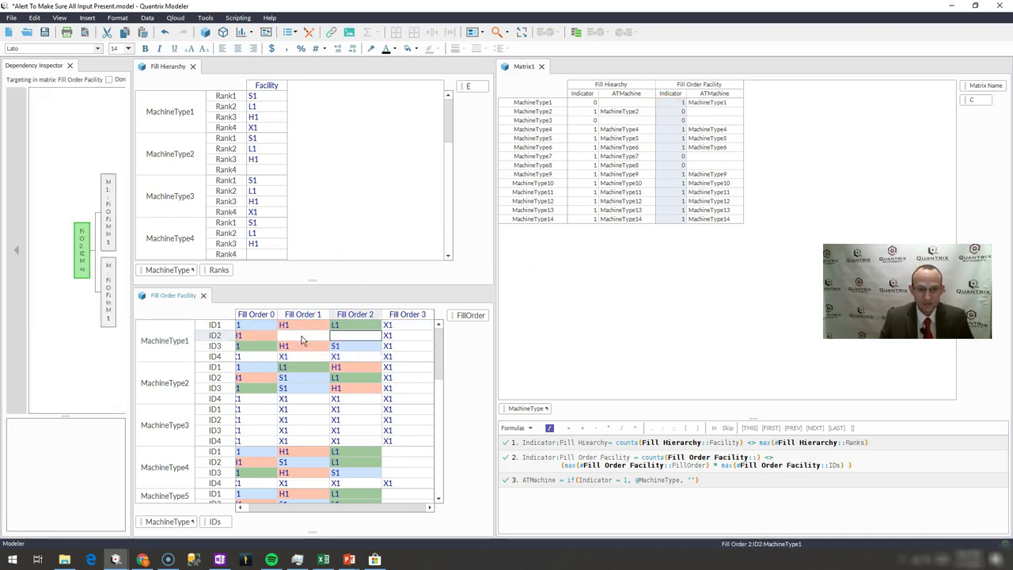
left_click(700, 102)
left_click(317, 326)
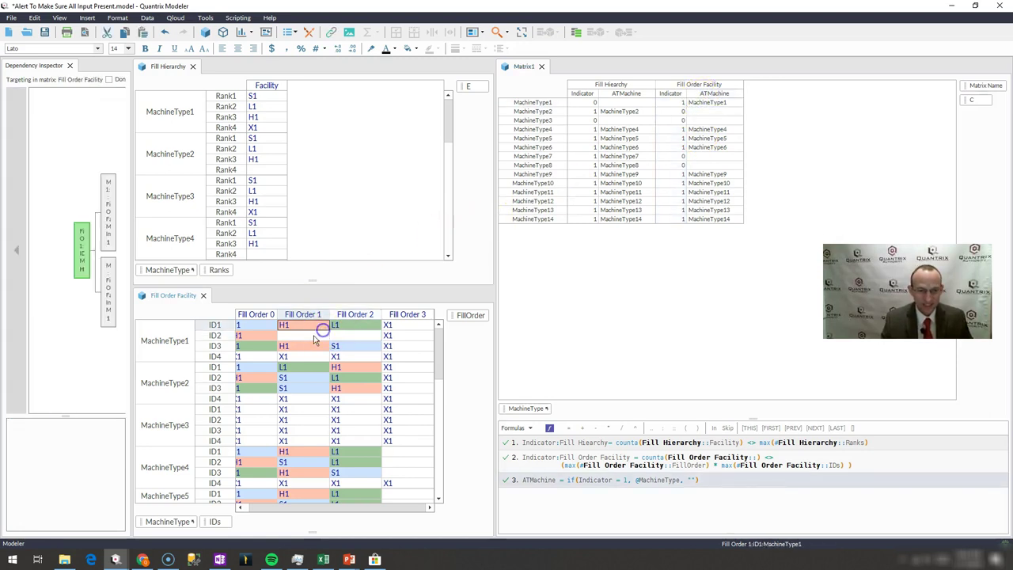
Fill MachineType1's blank ID2 entries in Fill Order Facility with X1 under Fill Order 1 and H1 under Fill Order 2.
left_click(315, 338)
type("X")
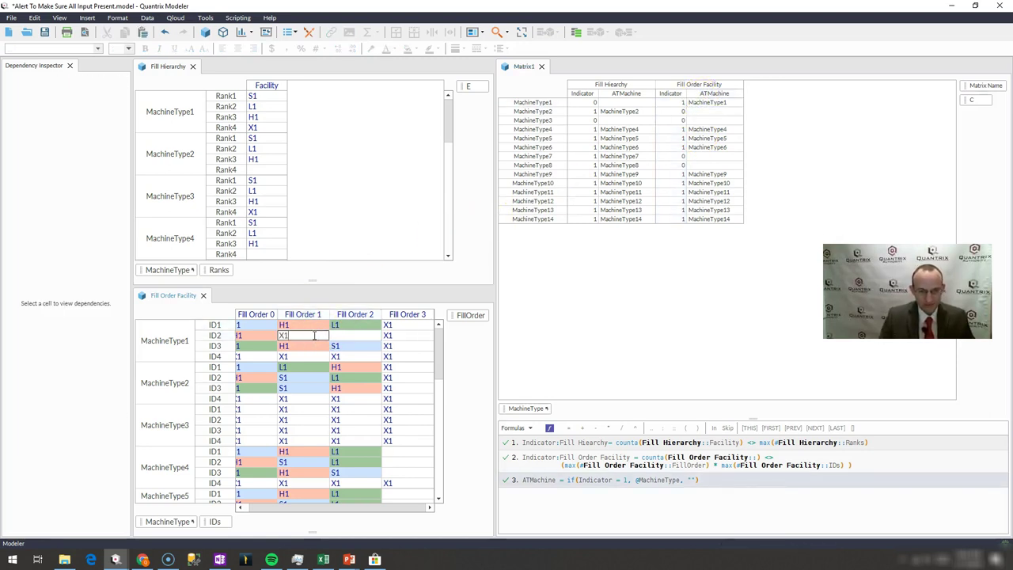
type("1")
key("Tab")
type("H")
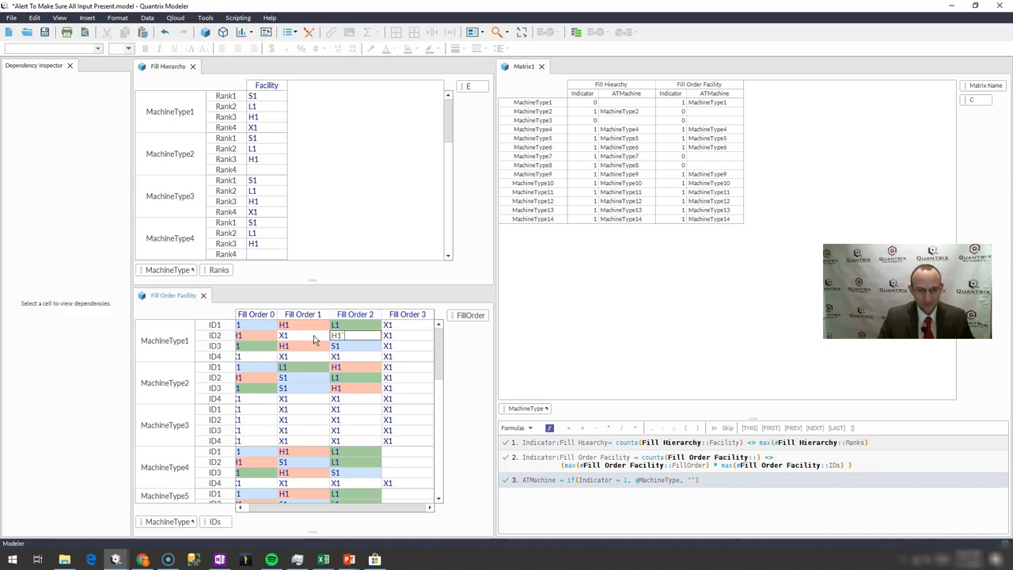
type("1")
key("Return")
Fill MachineType4's ID1 to ID3 entries under Fill Order 3 in Fill Order Facility with X1 and check its Matrix1 alert.
key("Down")
key("Down")
key("Down")
key("Down")
key("Down")
key("Down")
key("Down")
key("Down")
key("Down")
key("Down")
key("Down")
key("Down")
key("Down")
key("Down")
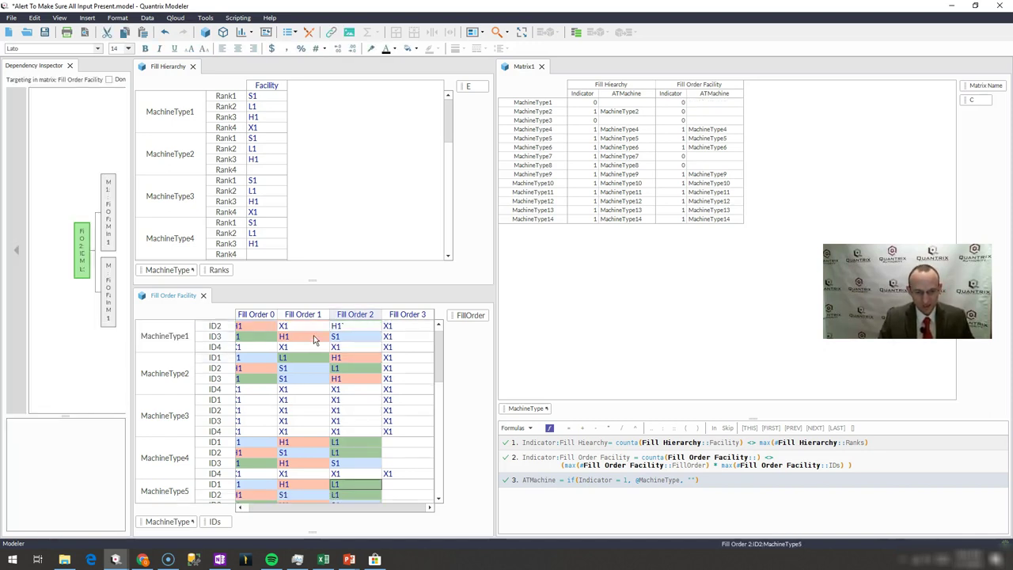
key("Up")
key("Up")
key("Up")
key("Right")
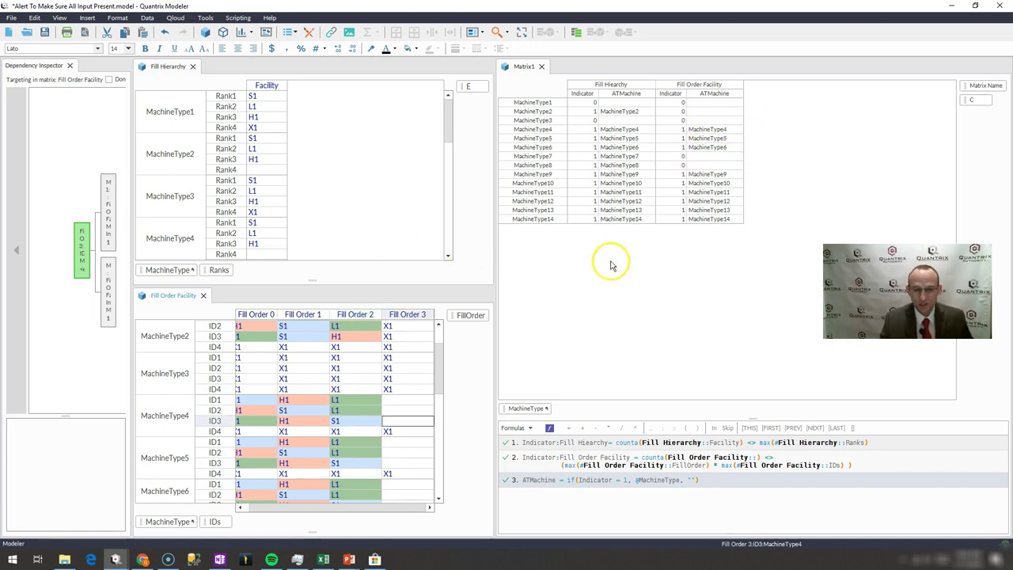
left_click(392, 431)
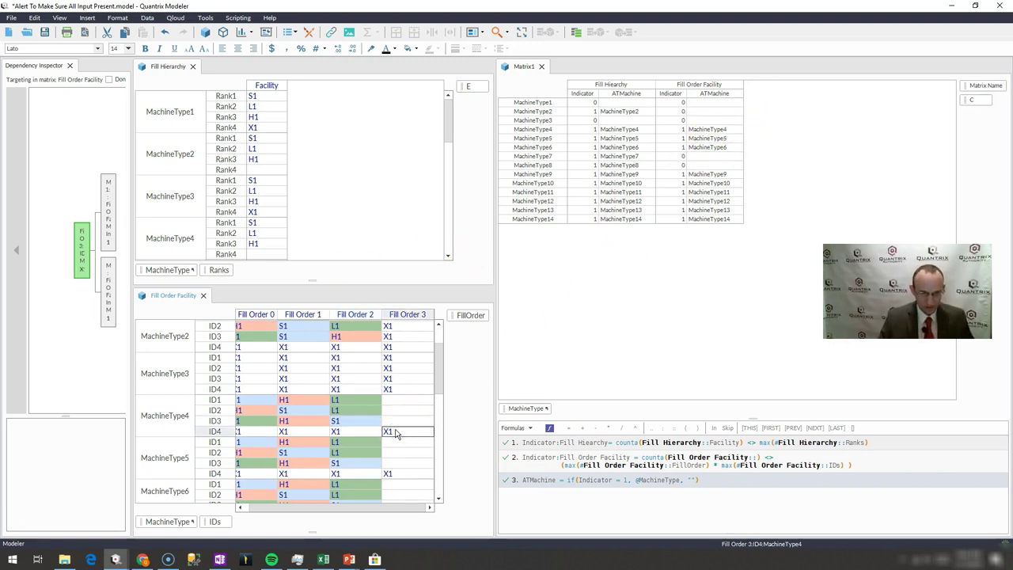
key("shift+Up")
key("shift+Up")
key("shift+Up")
type("X1 X1 X1")
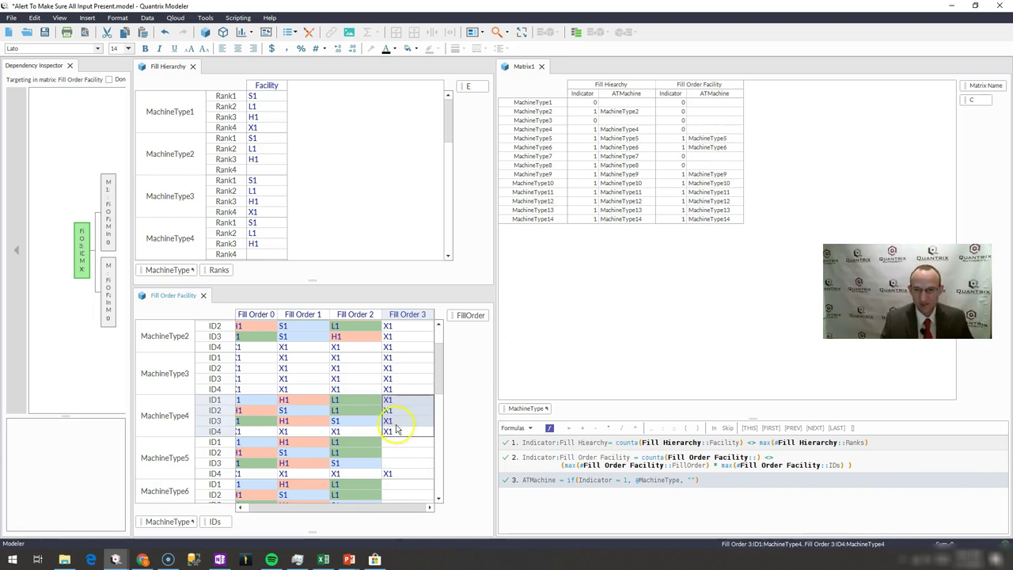
left_click(713, 129)
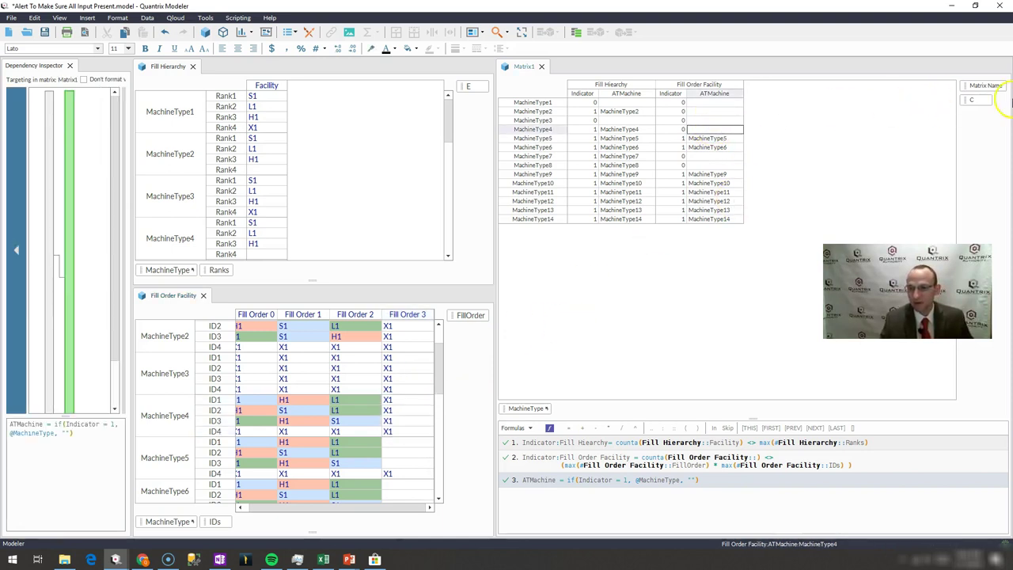
Make the C category a filter of Matrix1 and set it to show only the ATMachine item.
left_click_drag(982, 86, 625, 97)
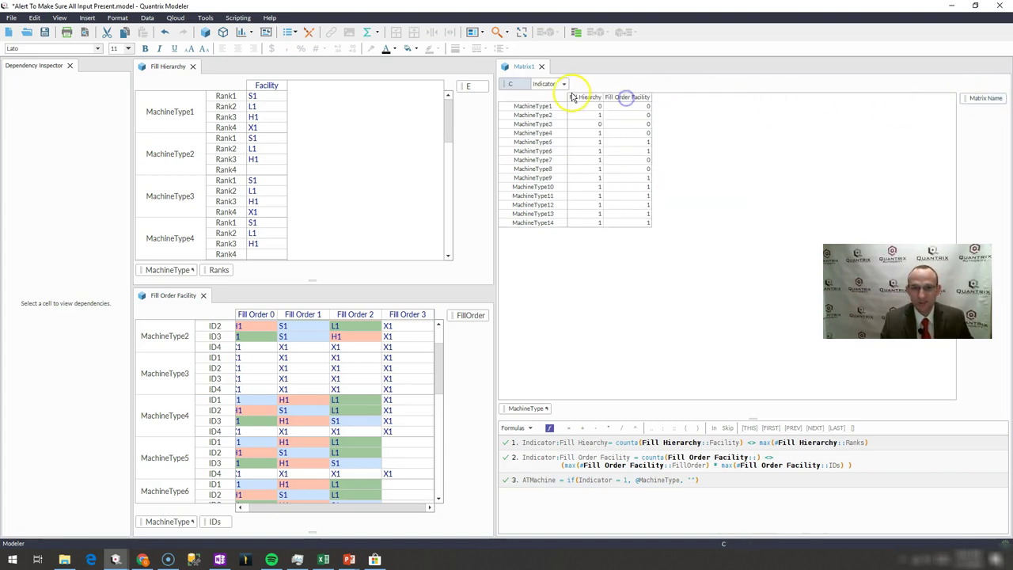
left_click(564, 84)
left_click(557, 104)
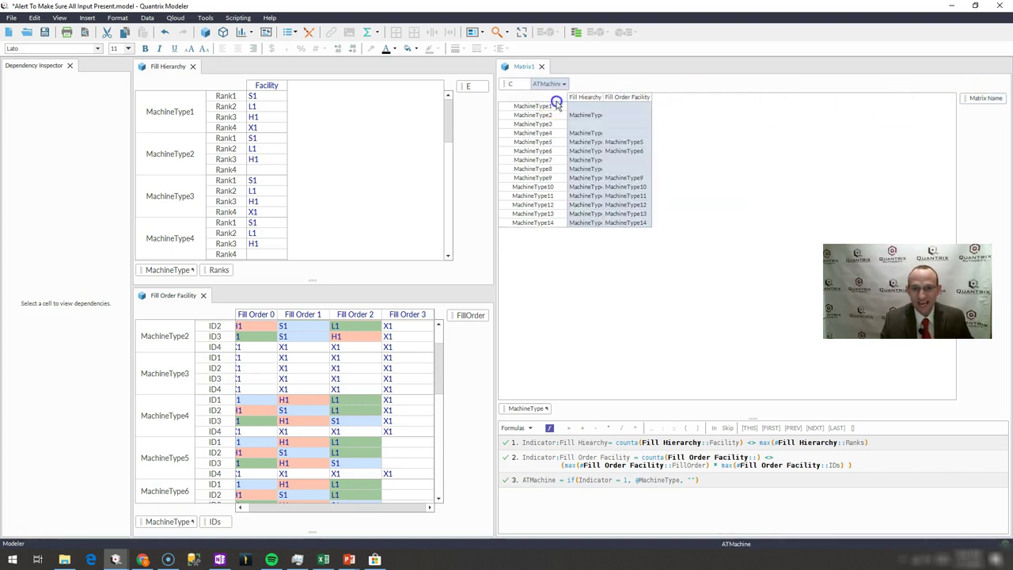
Widen Matrix1's Fill Hiearchy column to fit the machine names and hide the matrix's empty rows and columns.
left_click(558, 161)
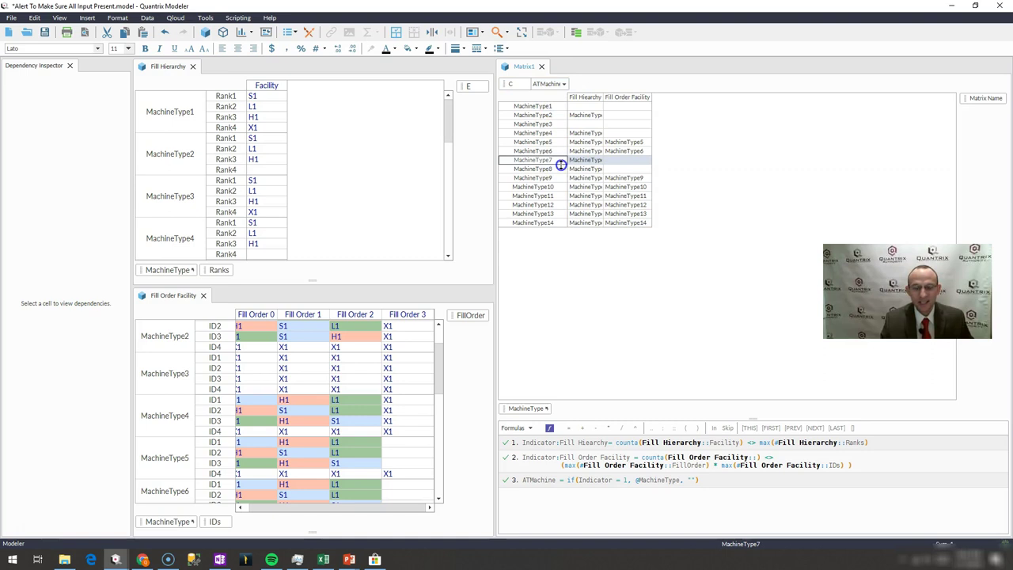
left_click(513, 87)
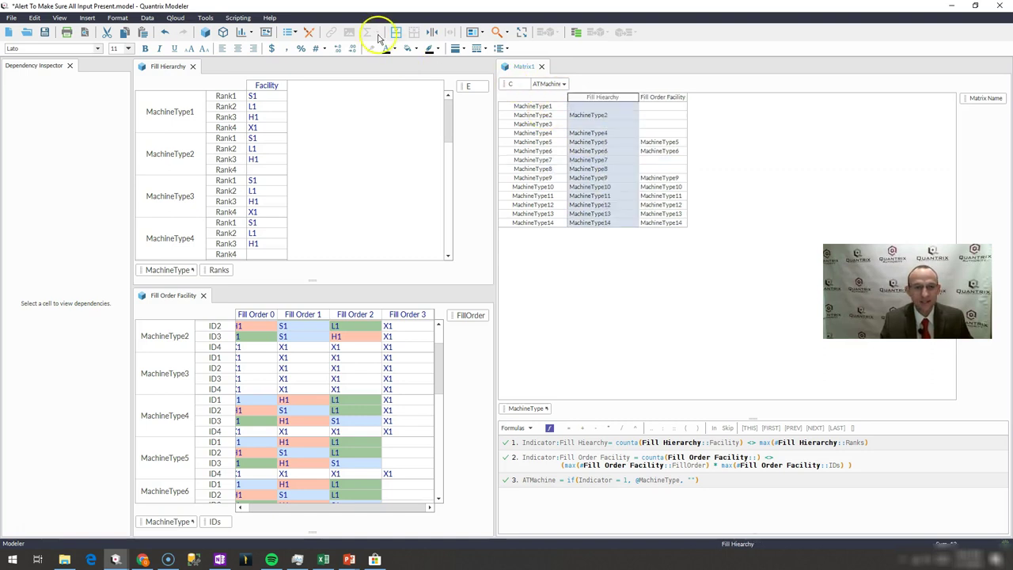
left_click(59, 18)
mouse_move(187, 130)
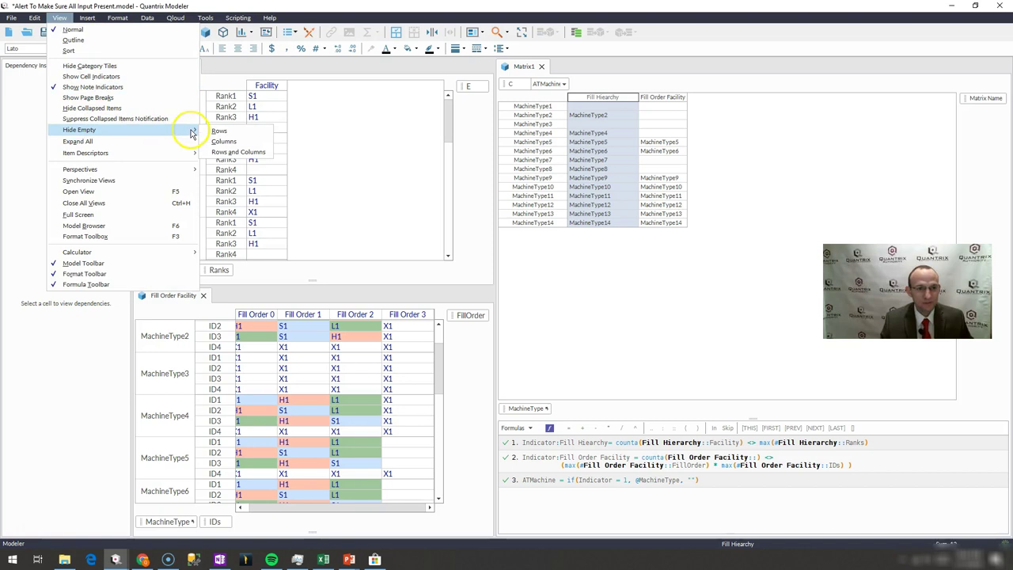
left_click(216, 151)
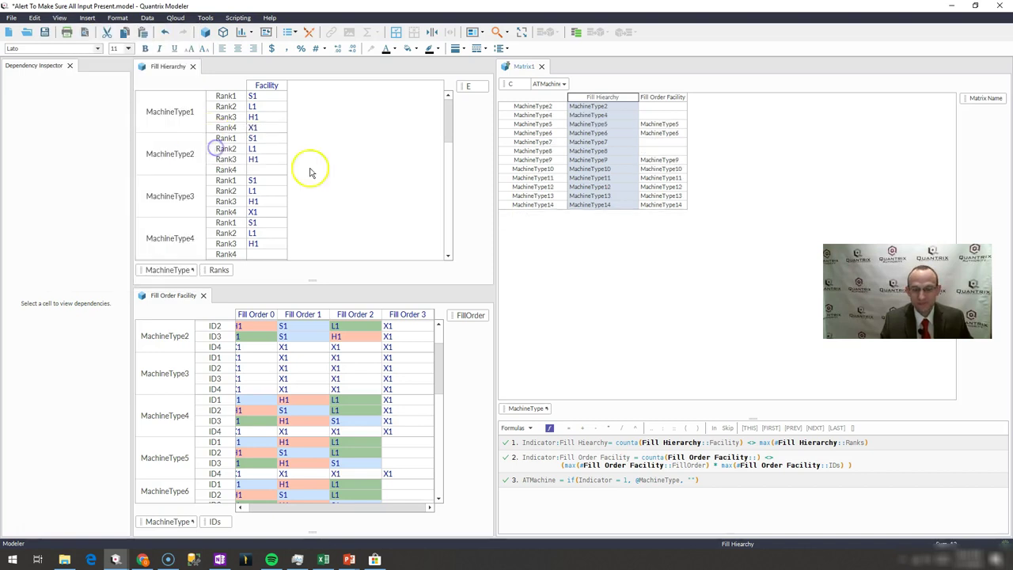
left_click(626, 158)
left_click(620, 131)
left_click(608, 116)
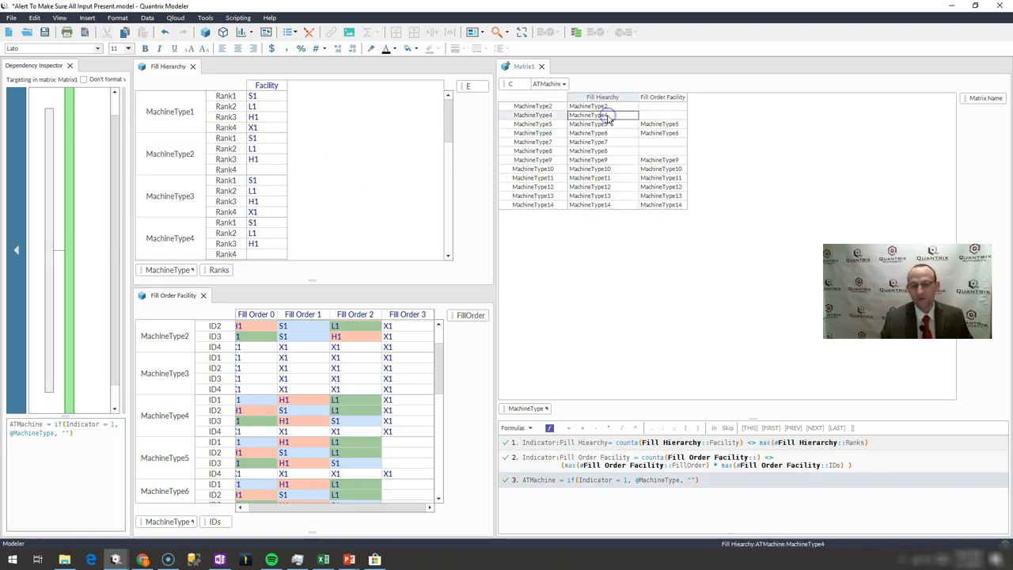